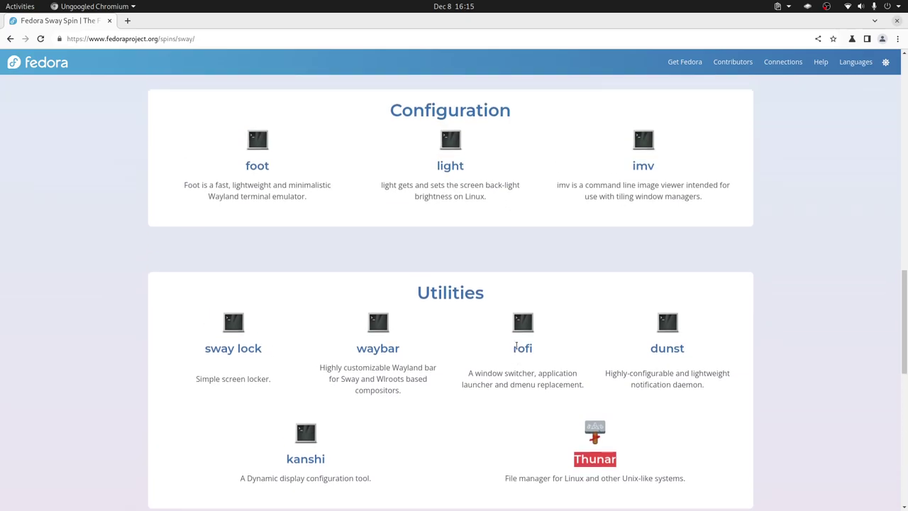
Scroll the Fedora Sway Spin page back to its top, then return to VirtualBox
scroll(517, 349, "down", 10)
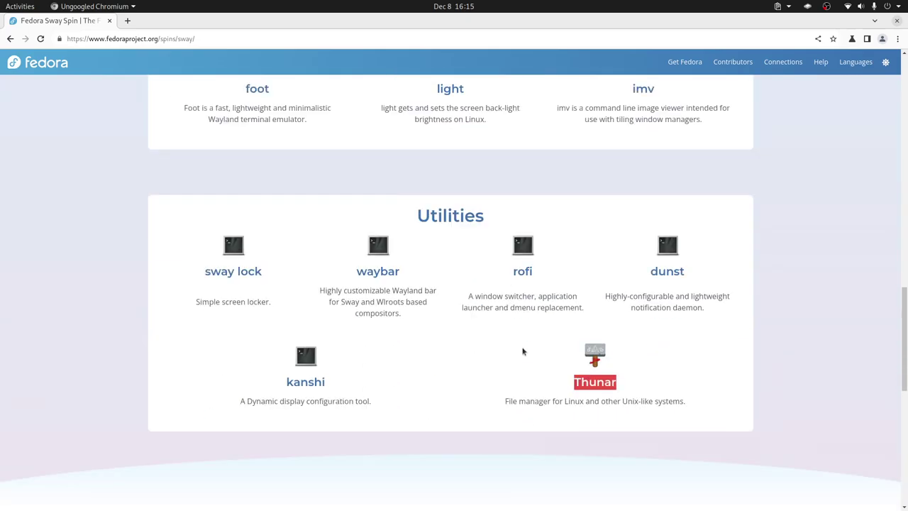
scroll(523, 350, "up", 10)
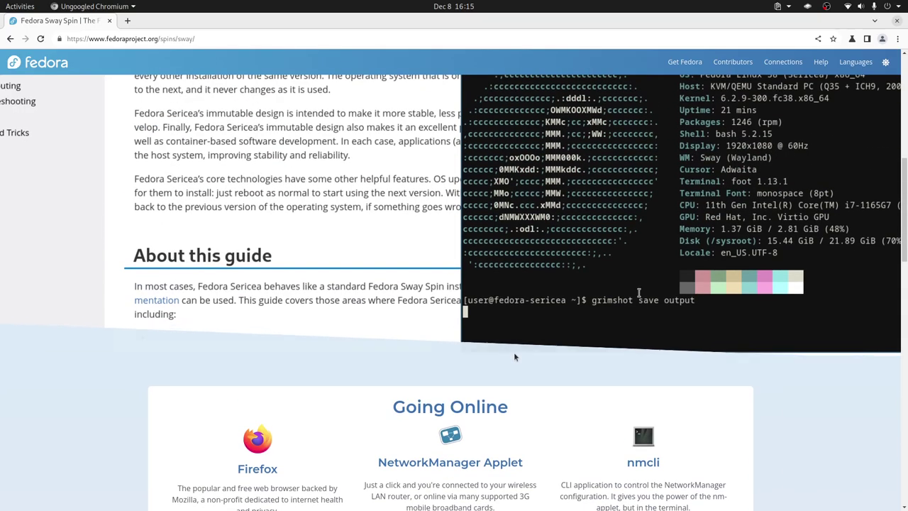
scroll(514, 349, "down", 3)
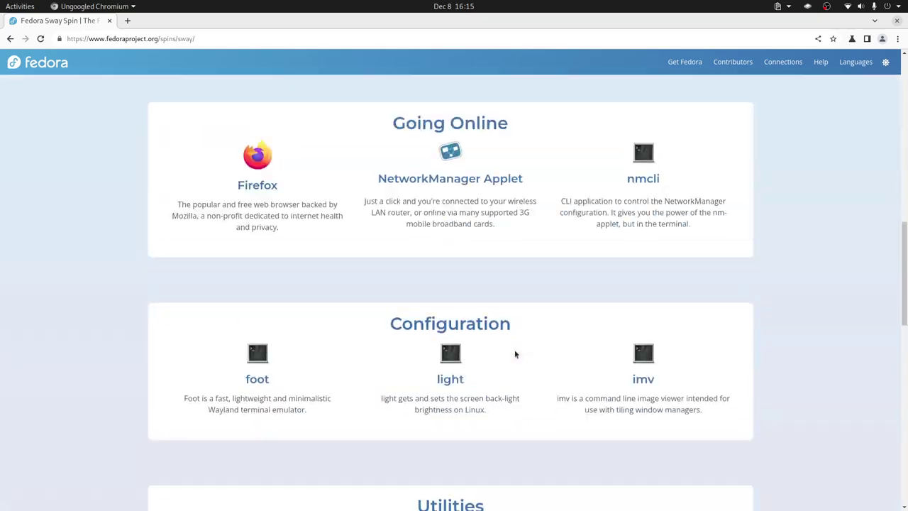
scroll(515, 349, "down", 6)
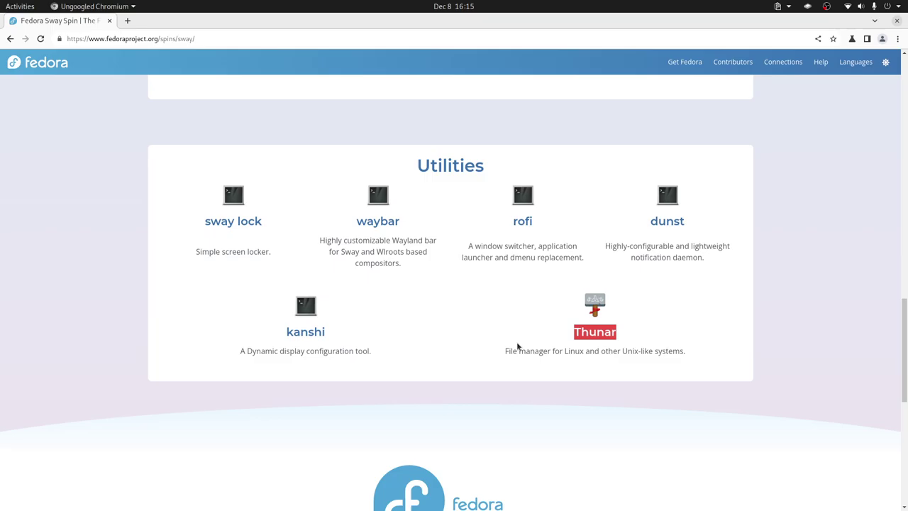
scroll(518, 346, "up", 15)
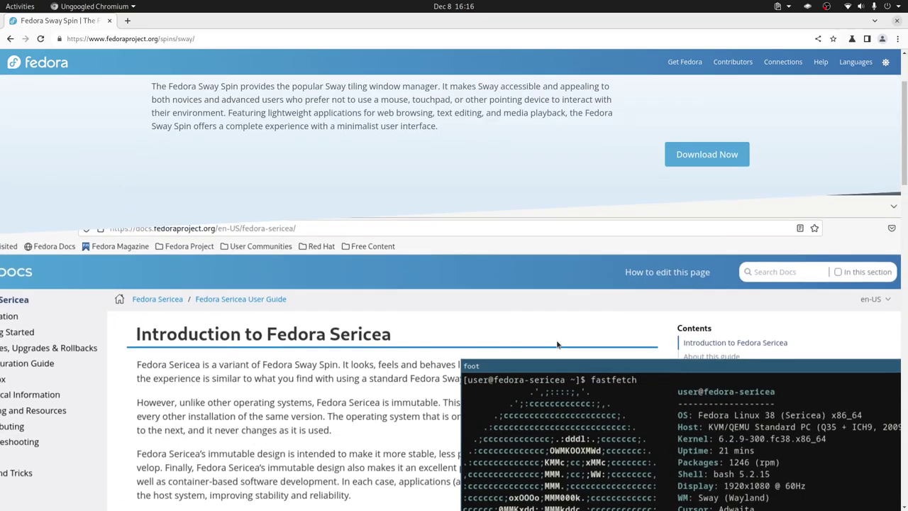
scroll(560, 335, "up", 2)
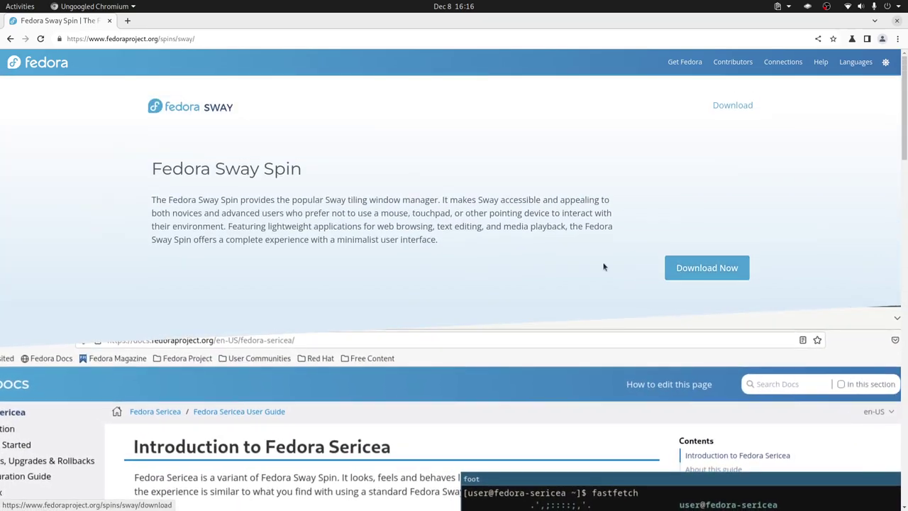
key("alt+Tab")
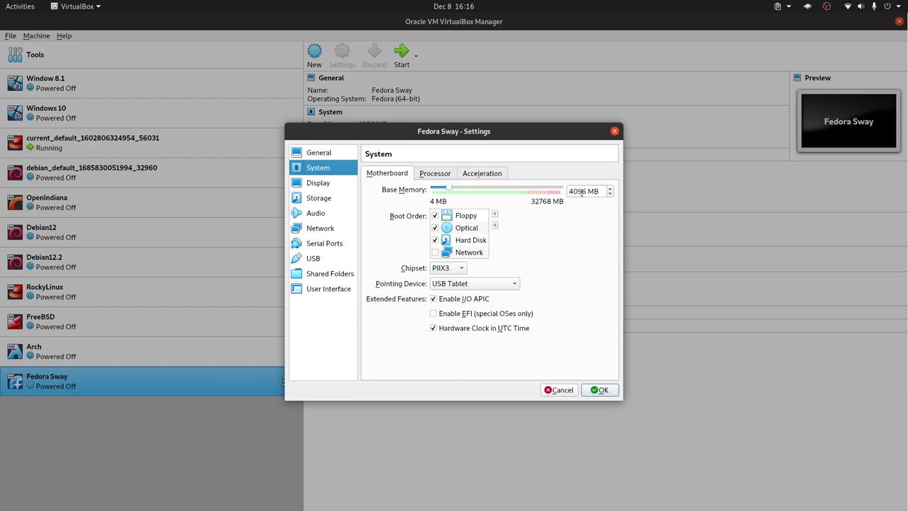
Turn off Floppy boot, move Hard Disk above Optical, and set processors to 4
left_click(435, 216)
left_click(470, 240)
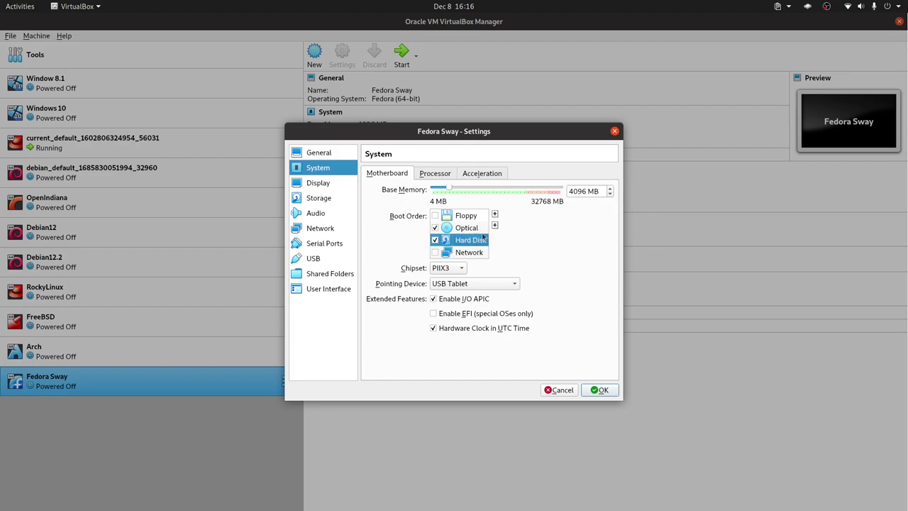
left_click(494, 214)
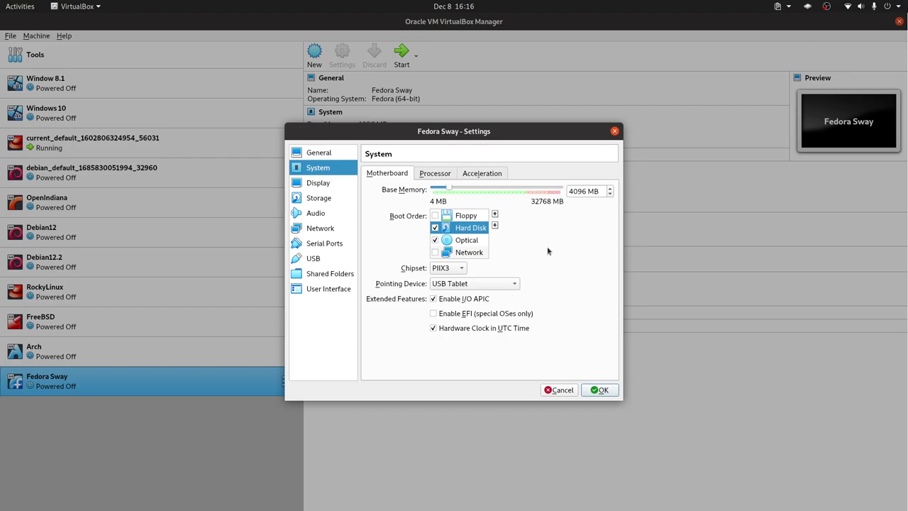
left_click(436, 175)
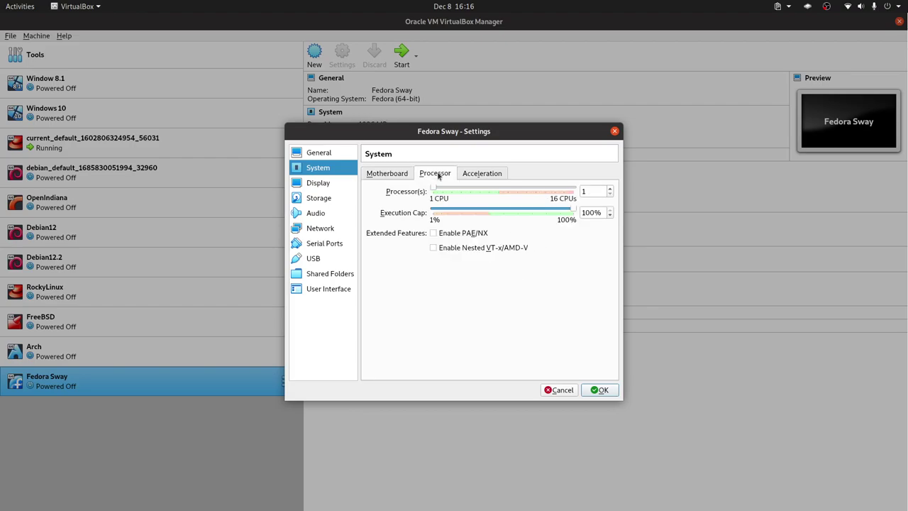
double_click(596, 192)
type("4")
Raise video memory to 128 MB and enable 3D acceleration in Display
left_click(485, 174)
left_click(390, 175)
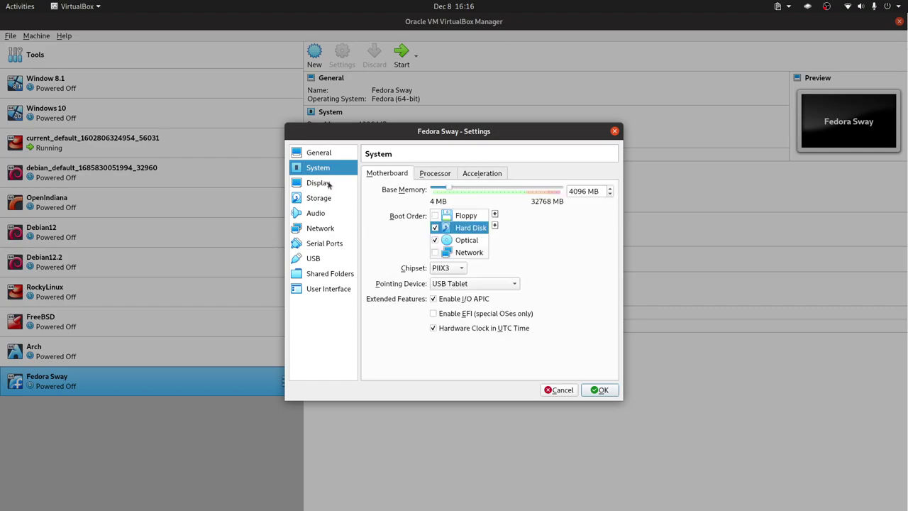
left_click(329, 186)
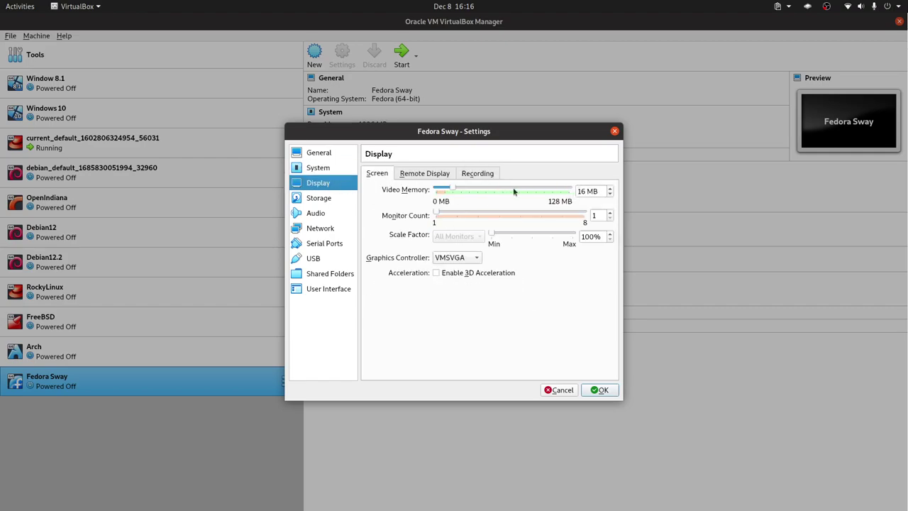
left_click_drag(456, 189, 591, 200)
left_click(436, 273)
Save the settings, enable EFI under System > Motherboard, and start the Fedora Sway VM
left_click(599, 389)
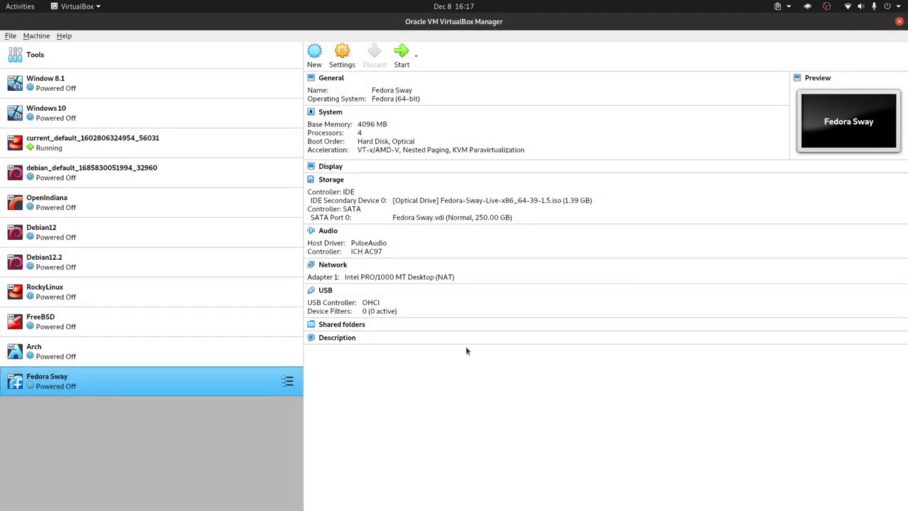
right_click(223, 378)
left_click(264, 166)
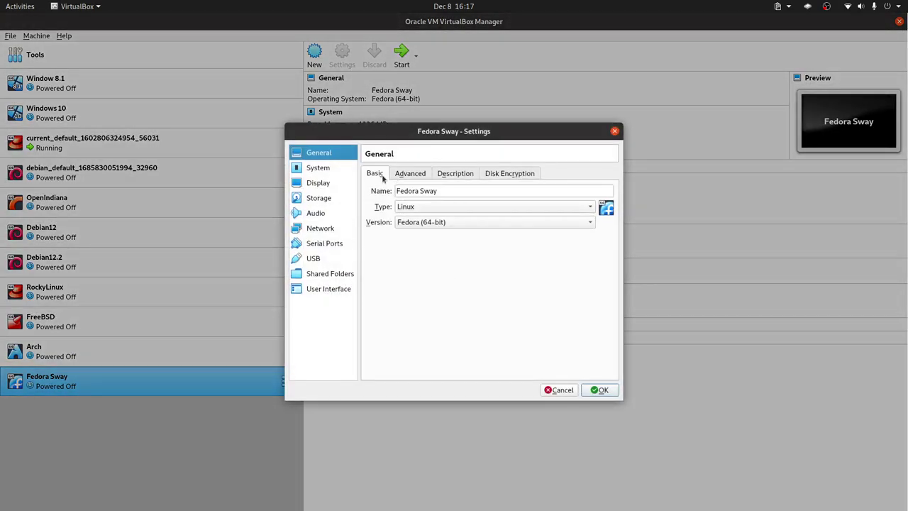
left_click(317, 169)
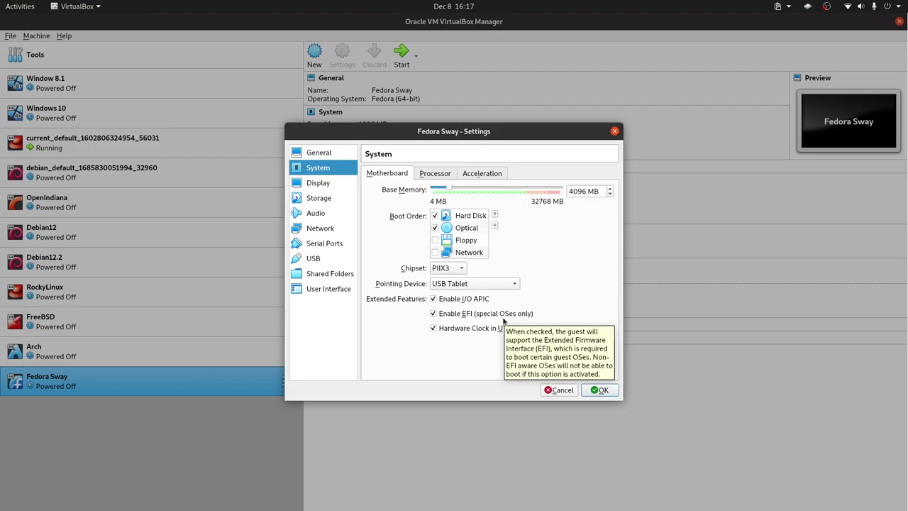
left_click(602, 390)
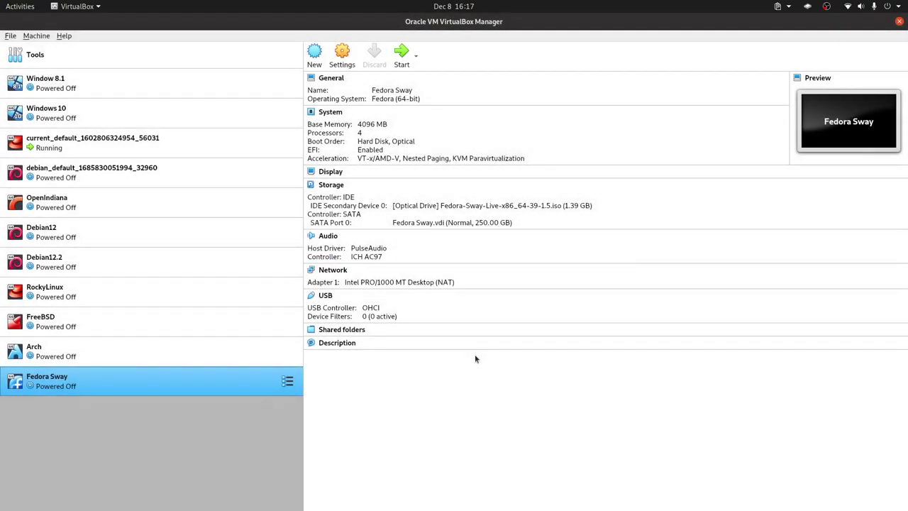
double_click(196, 391)
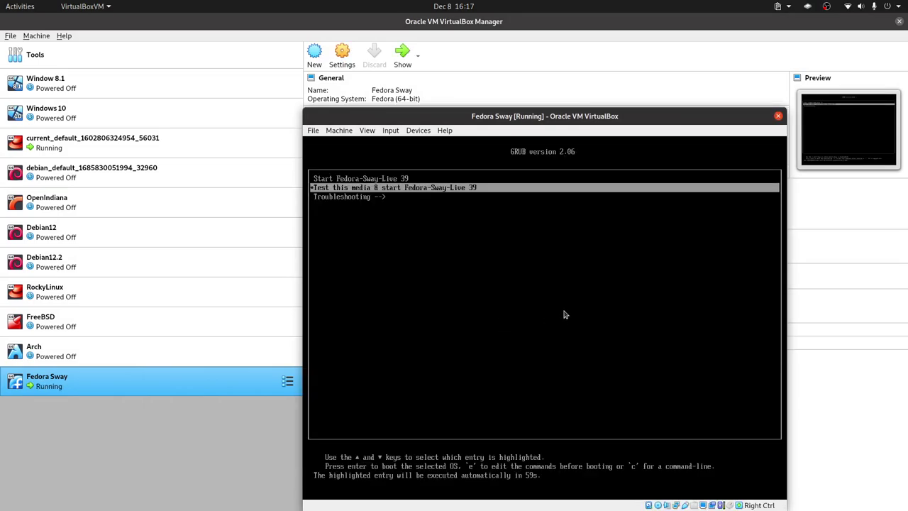
Boot the Fedora-Sway-Live 39 entry from GRUB and make the VM window full screen
key("Return")
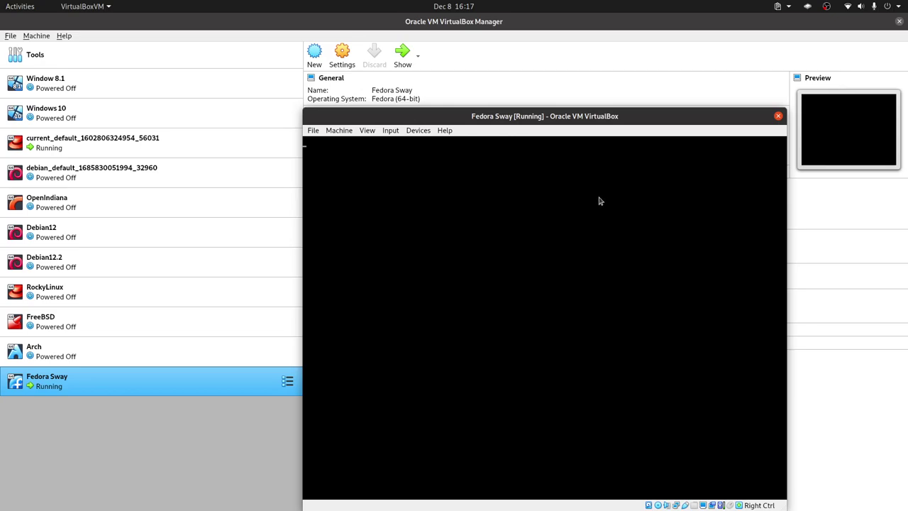
key("ctrl+f")
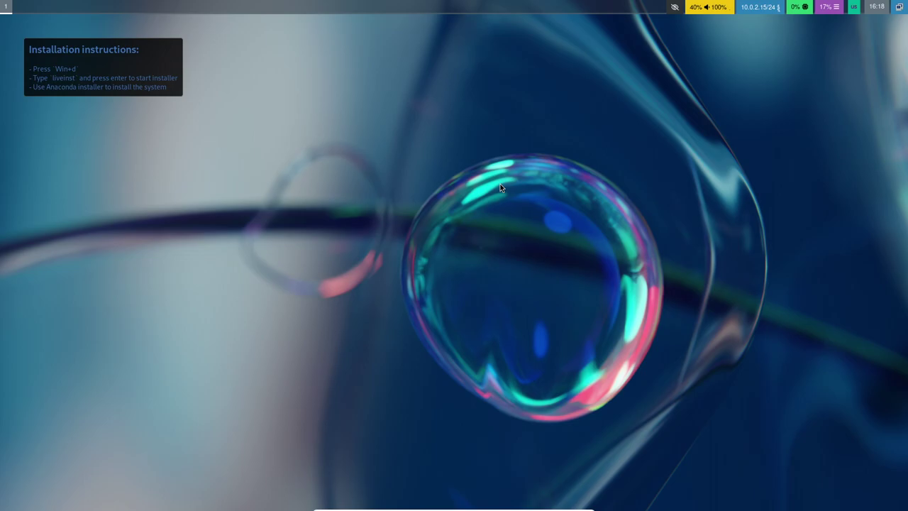
Launch liveinst from the Rofi launcher by searching 'live' to start Anaconda
key("super+d")
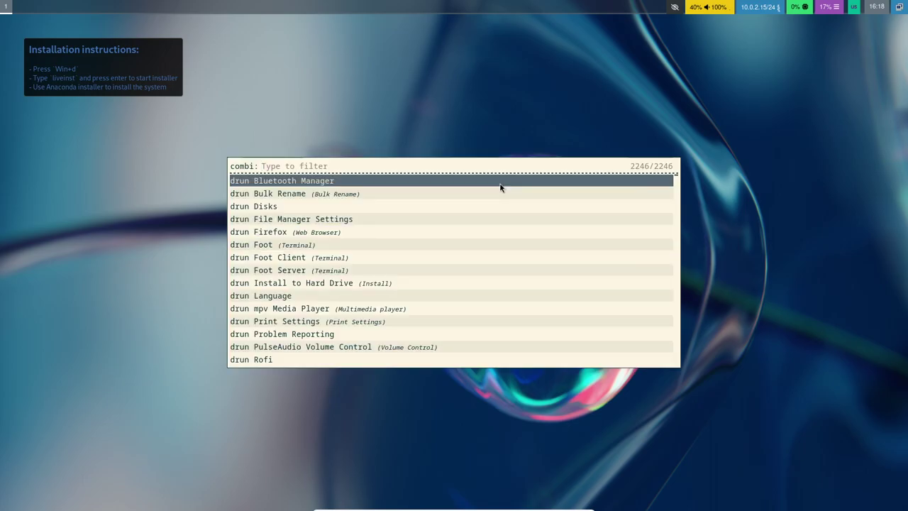
type("live")
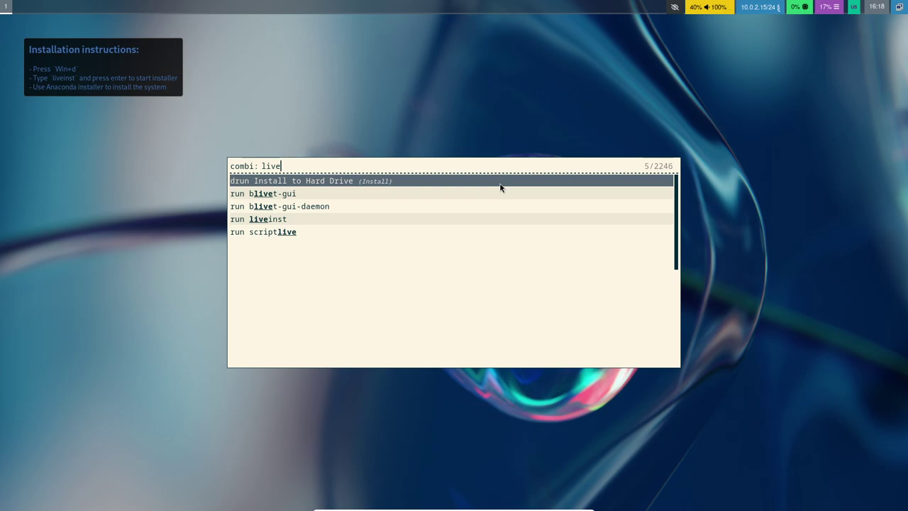
key("Down")
key("Down")
key("Down")
key("Return")
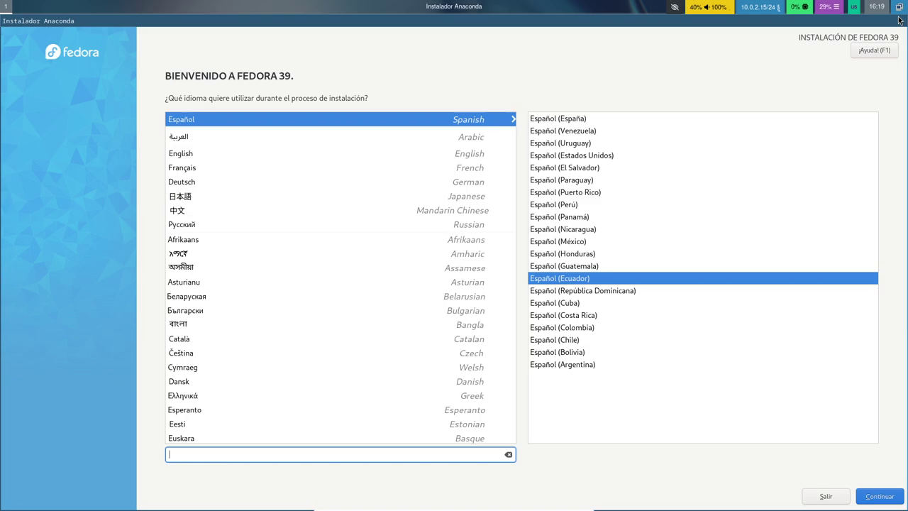
Continue with Spanish and open the Teclado keyboard layout screen from the installation summary
key("Return")
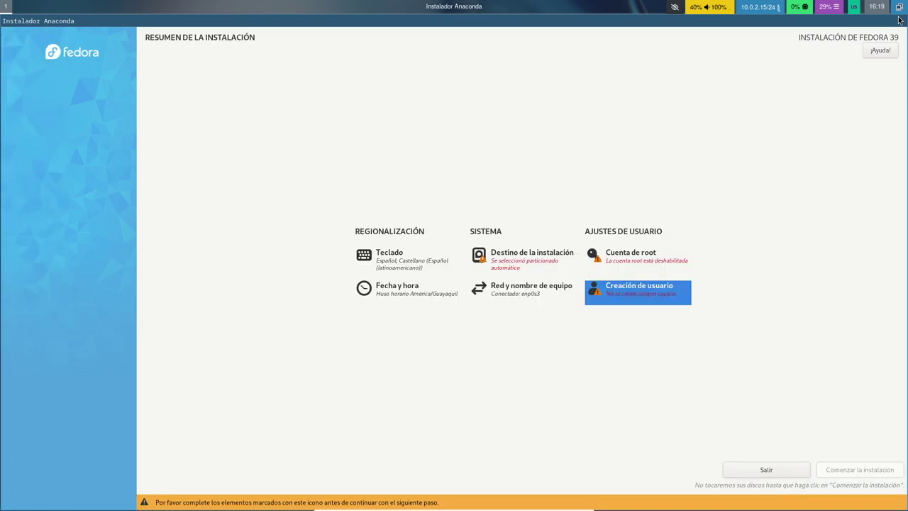
key("Up")
key("Left")
key("Left")
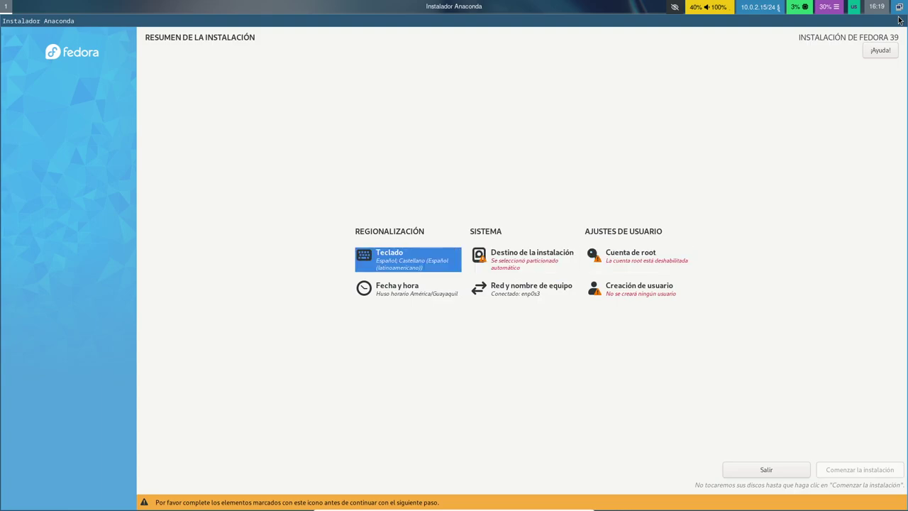
key("Down")
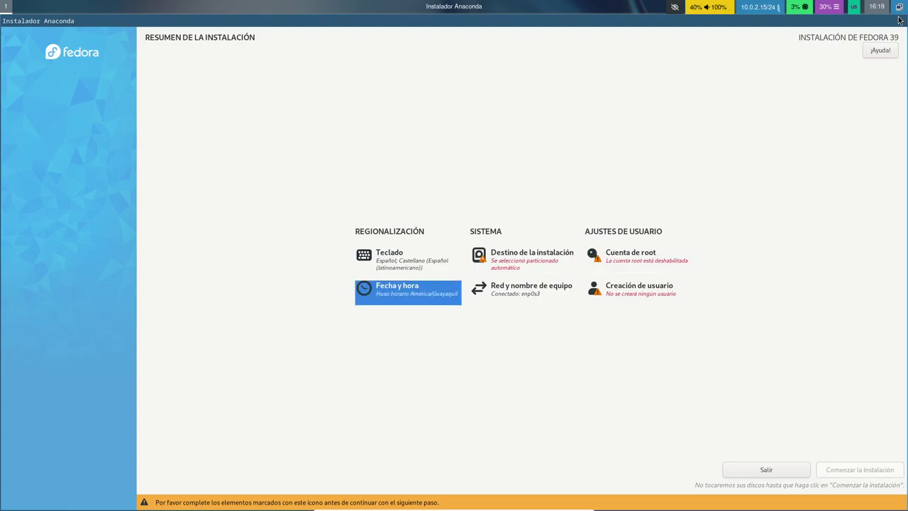
key("Up")
key("Right")
key("Right")
key("Down")
key("Left")
key("Up")
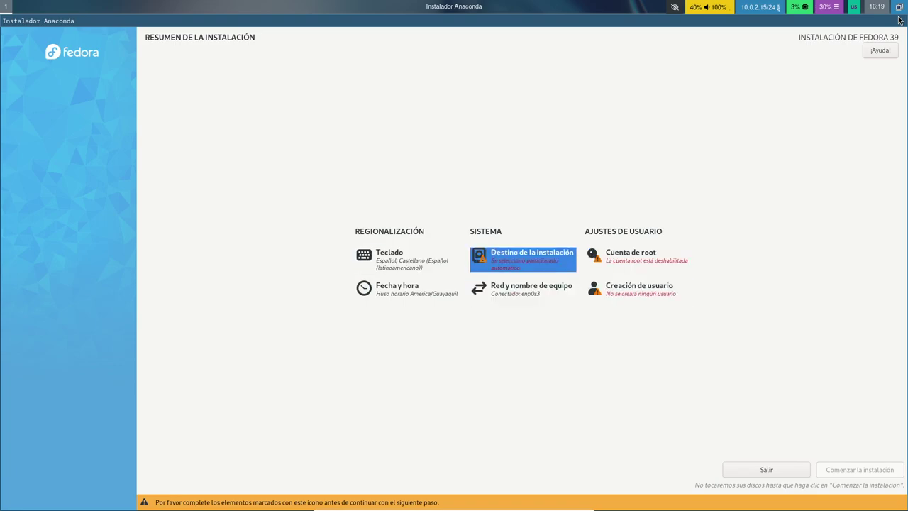
key("Left")
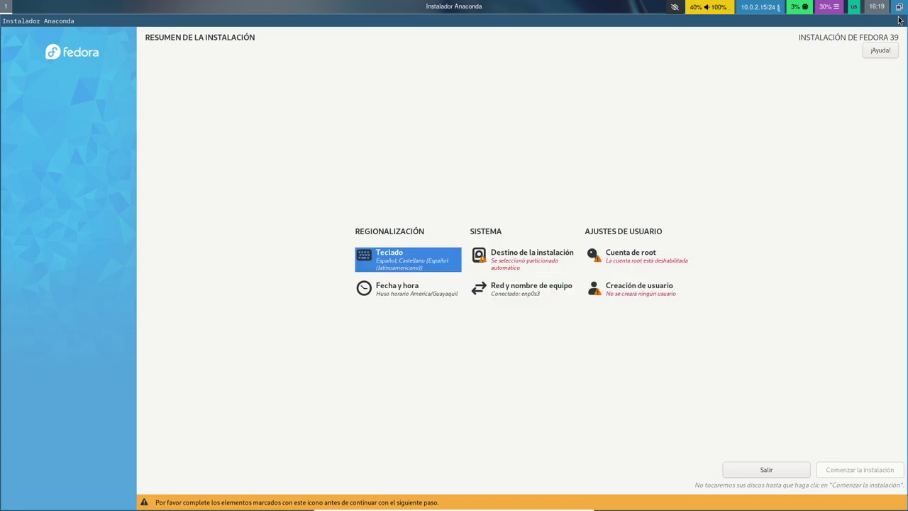
key("Return")
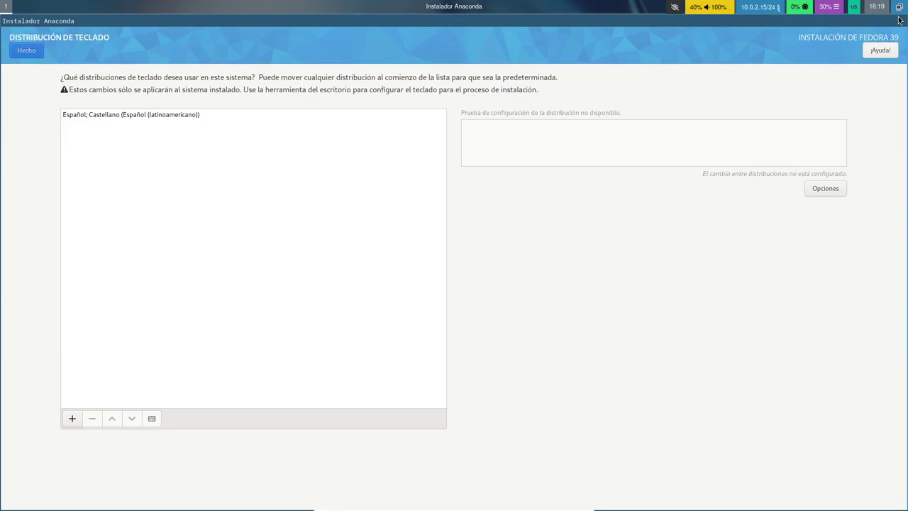
Start adding a keyboard layout and search for 'ingles (EE'
key("Tab")
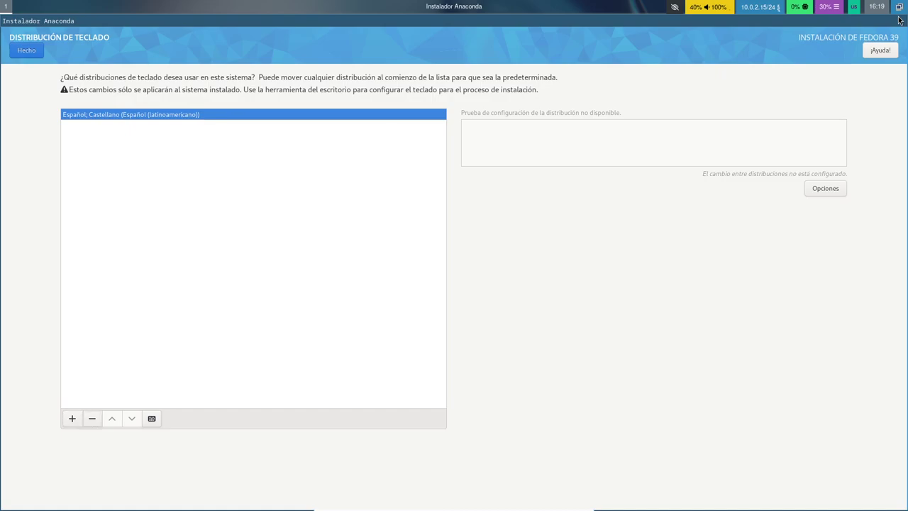
key("Return")
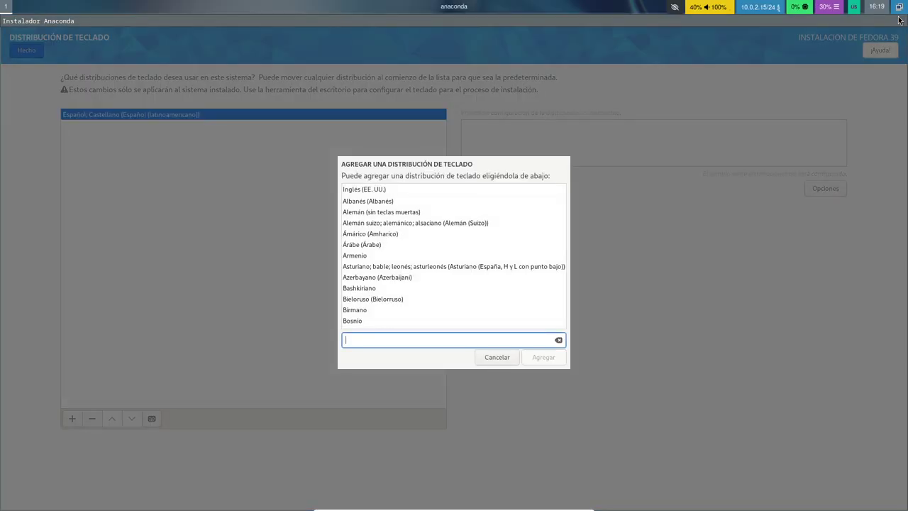
type("ingles")
key("ctrl+a")
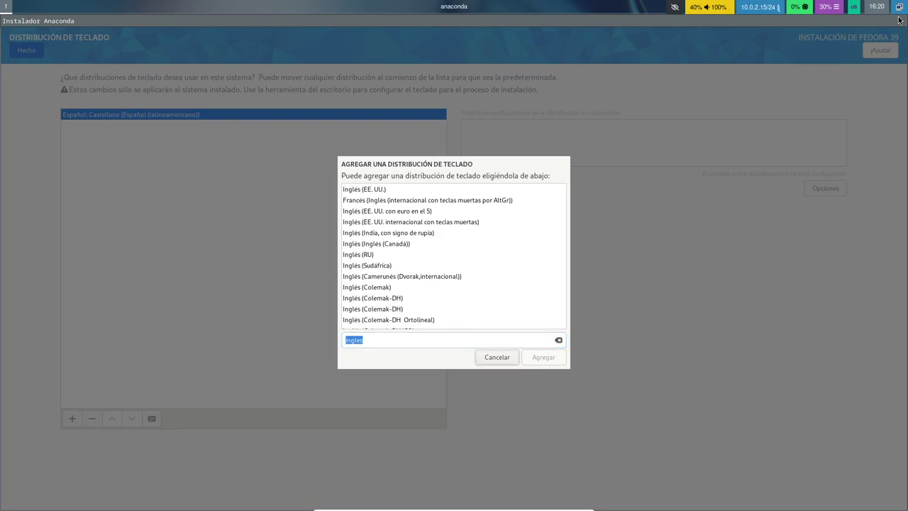
key("End")
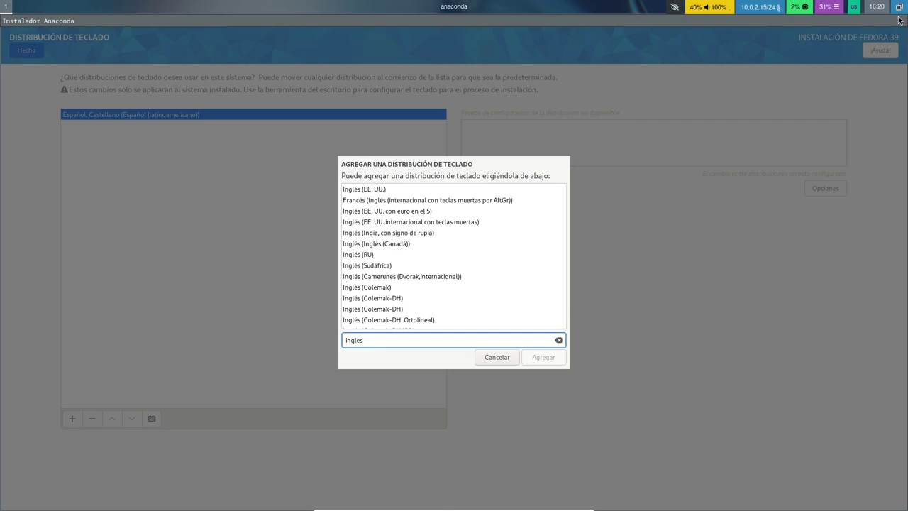
type("(EE")
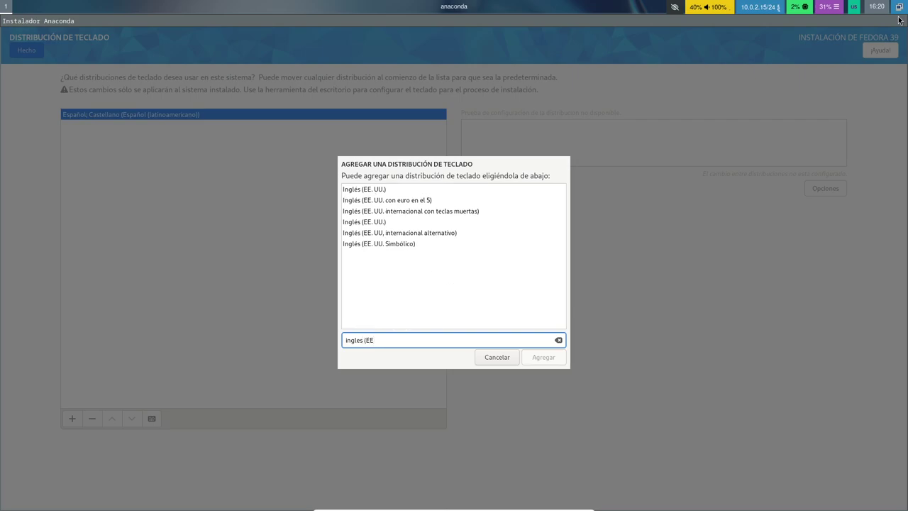
key("ctrl+a")
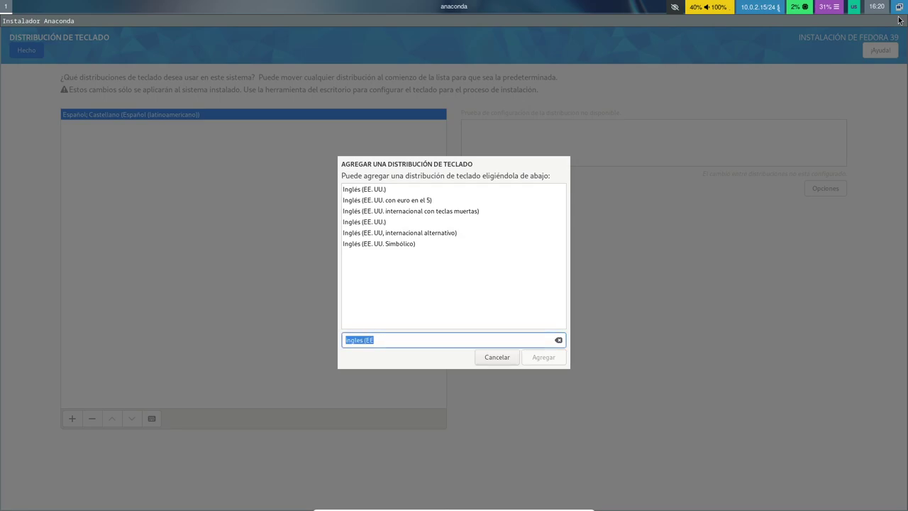
Add Inglés (EE. UU. internacional con teclas muertas) and return to the summary with Hecho
key("shift+Tab")
key("Tab")
key("shift+Tab")
key("space")
key("Down")
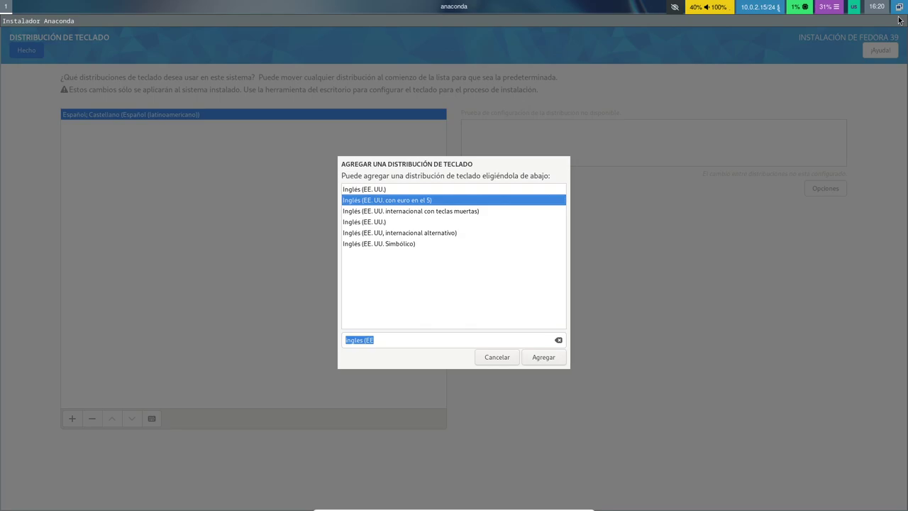
key("Down")
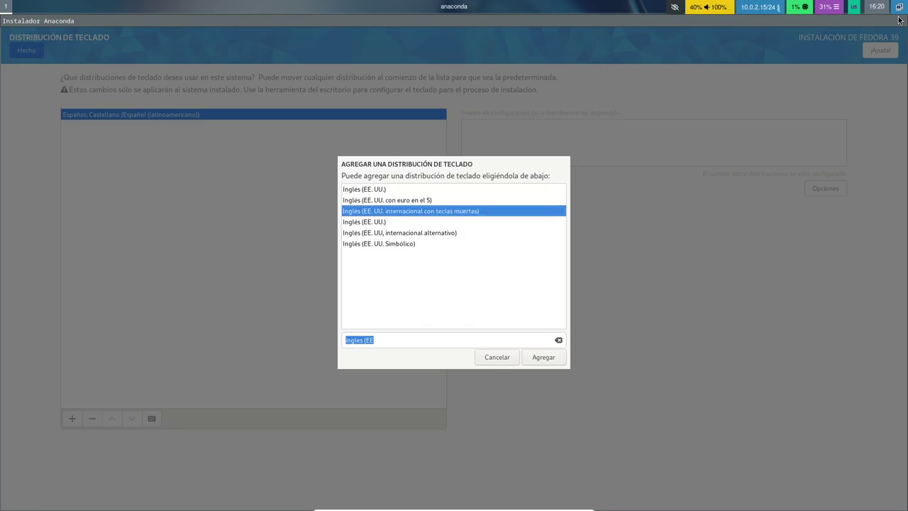
key("Return")
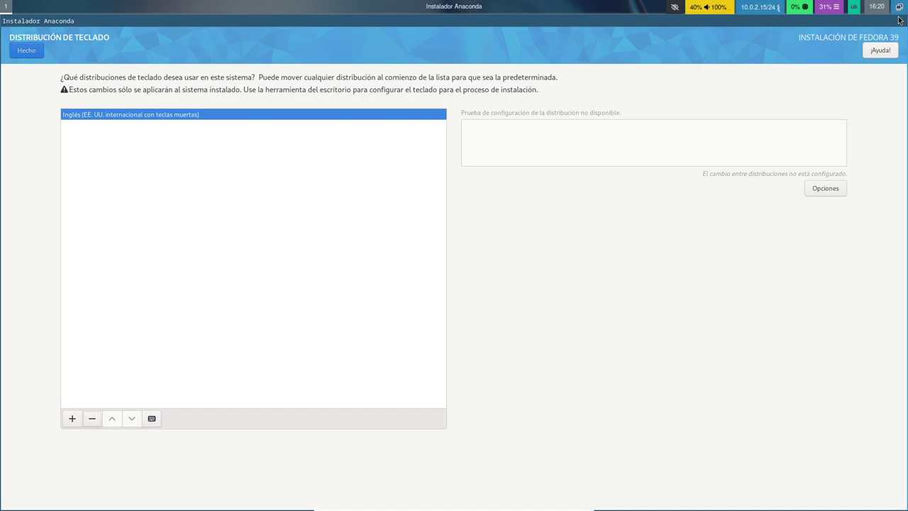
key("alt+h")
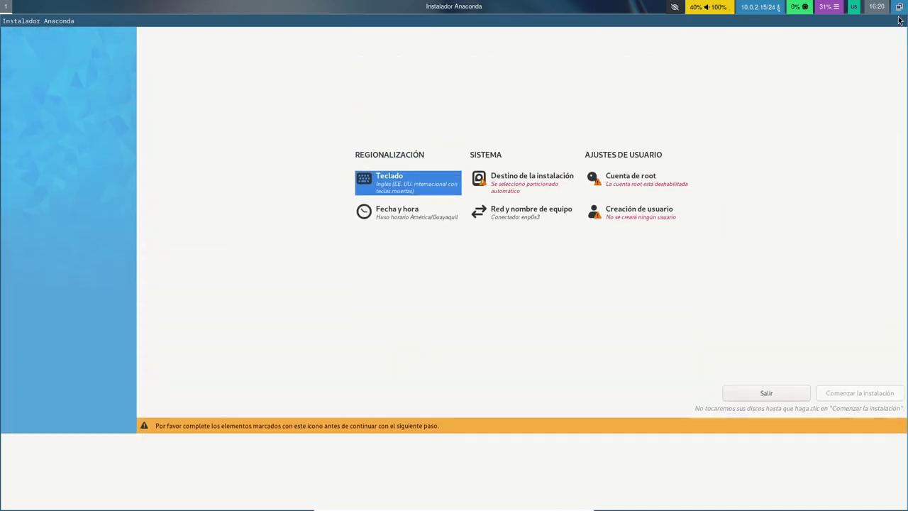
Select the 250 GiB ATA VBOX HARDDISK as destination with Personalizada storage configuration
key("Right")
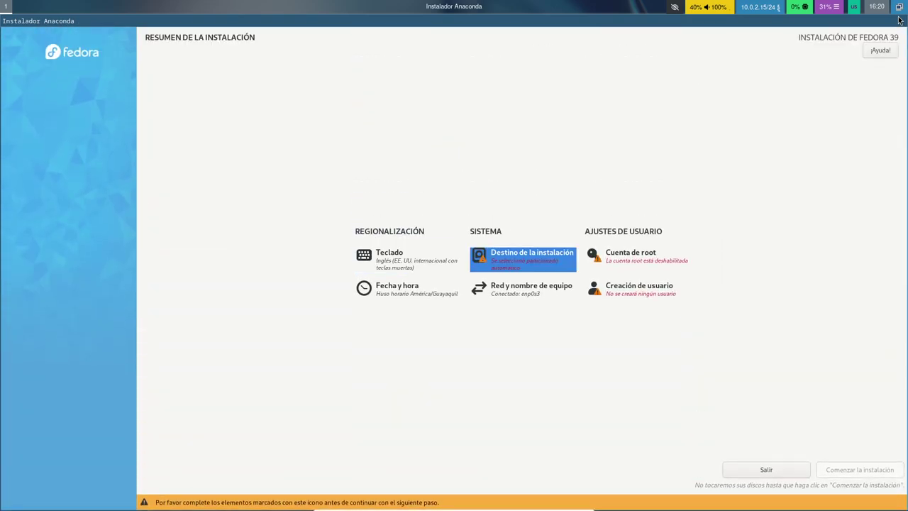
key("Return")
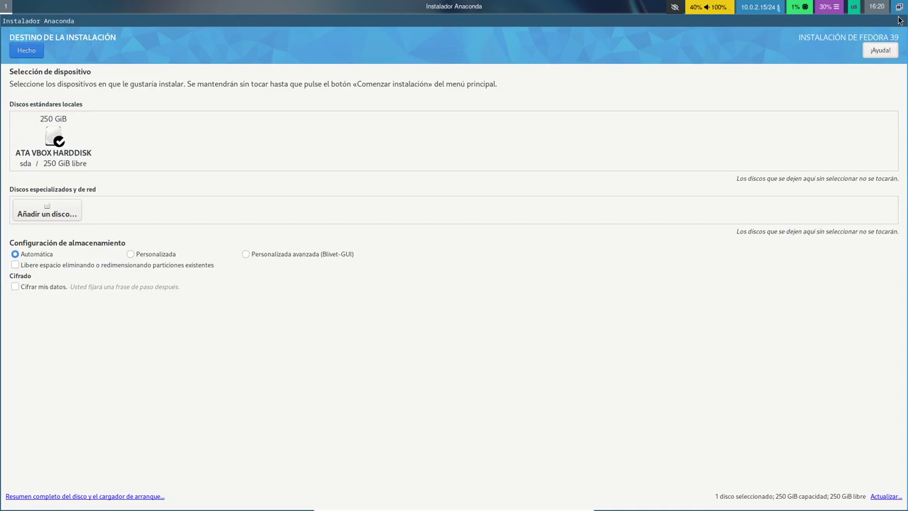
key("Tab")
key("Tab")
key("Tab")
key("Right")
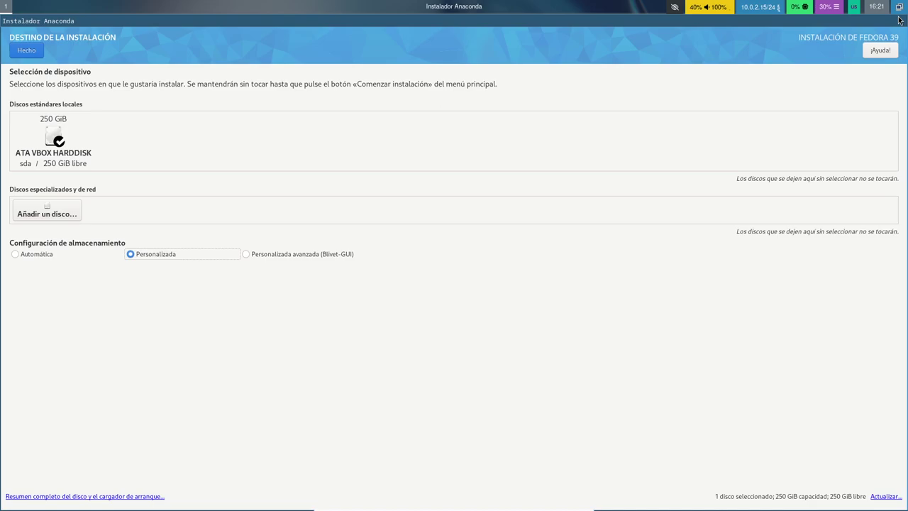
key("alt")
Confirm the destination and change the manual partitioning scheme from Btrfs to Partición estándar
key("alt+h")
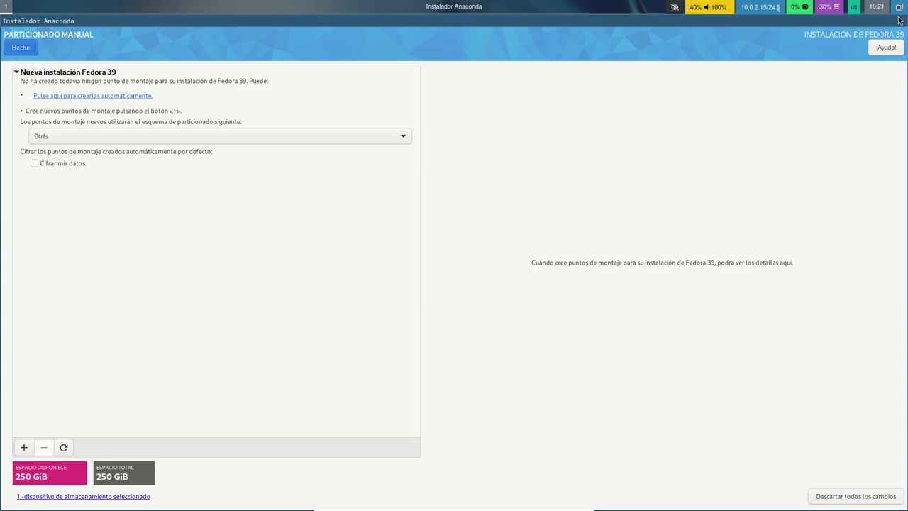
key("Tab")
key("Tab")
key("Down")
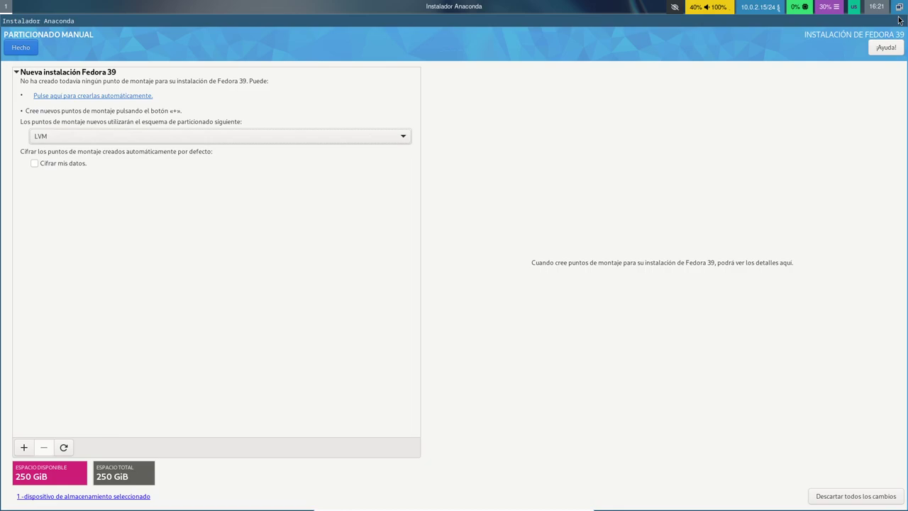
key("Down")
key("Up")
key("Up")
key("Up")
key("Down")
key("Down")
key("Up")
key("Down")
key("Down")
key("Up")
key("Down")
key("Up")
key("Up")
key("Up")
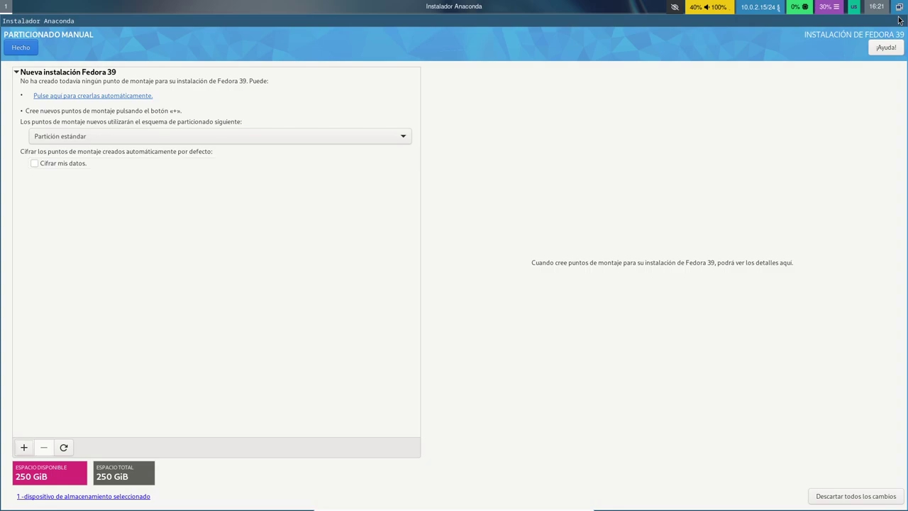
key("Return")
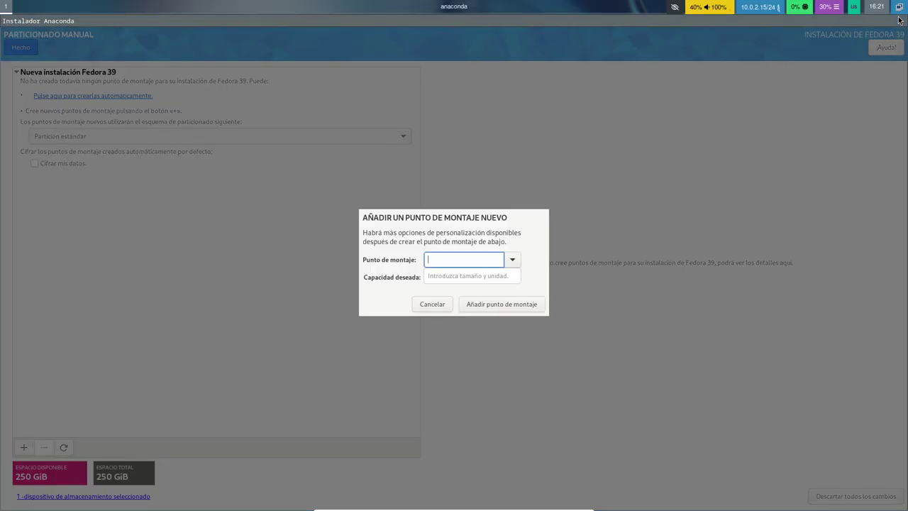
Add a /boot/efi mount point with 1GiB desired capacity
type("/bo")
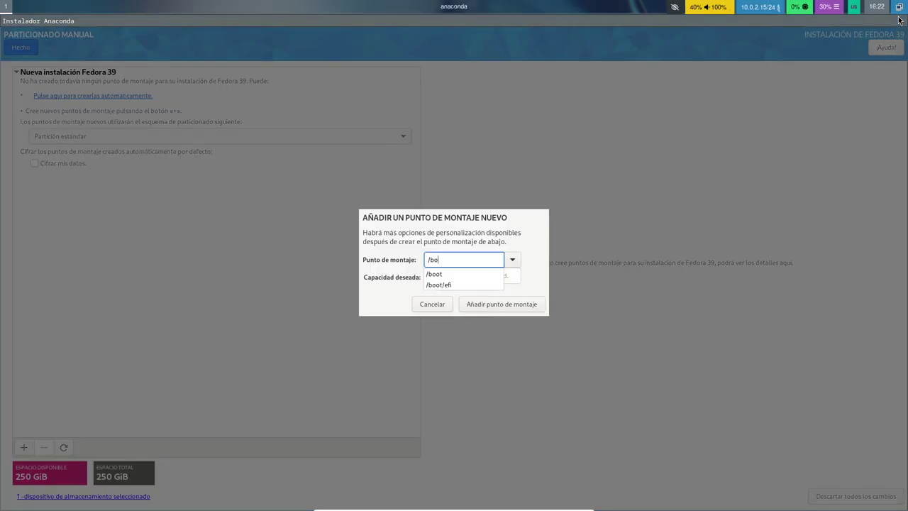
key("Down")
key("Down")
key("Return")
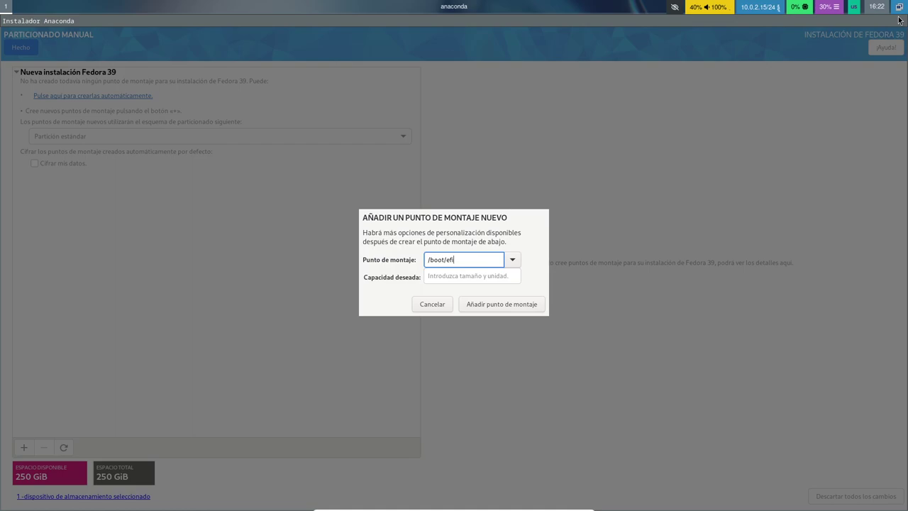
key("ctrl+a")
type("/boot")
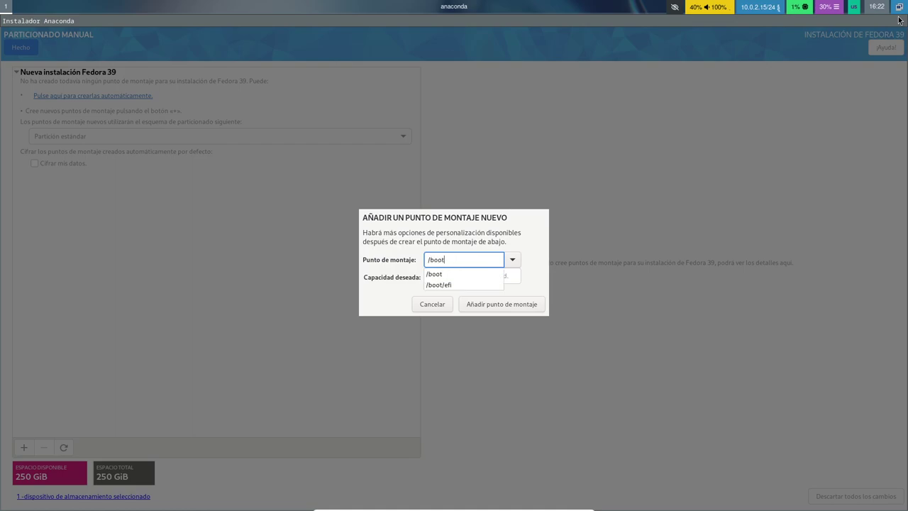
type("/efi")
key("Tab")
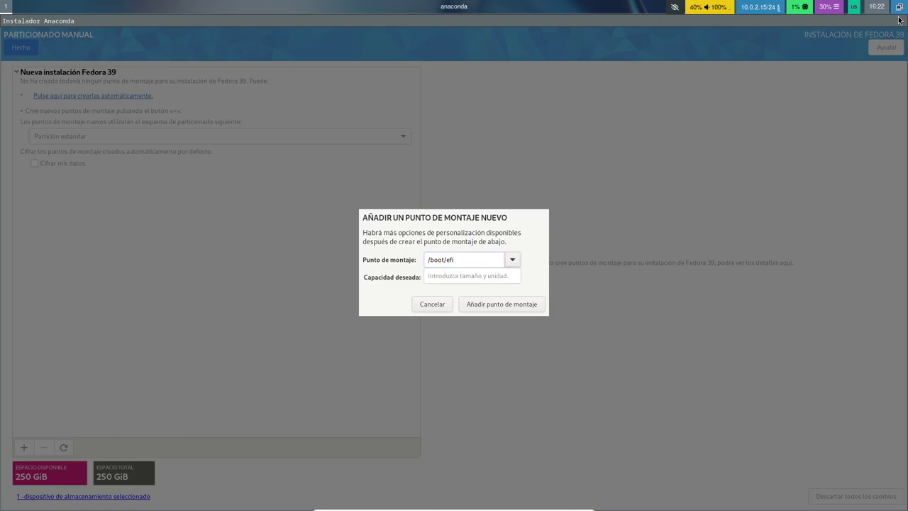
key("Tab")
type("1")
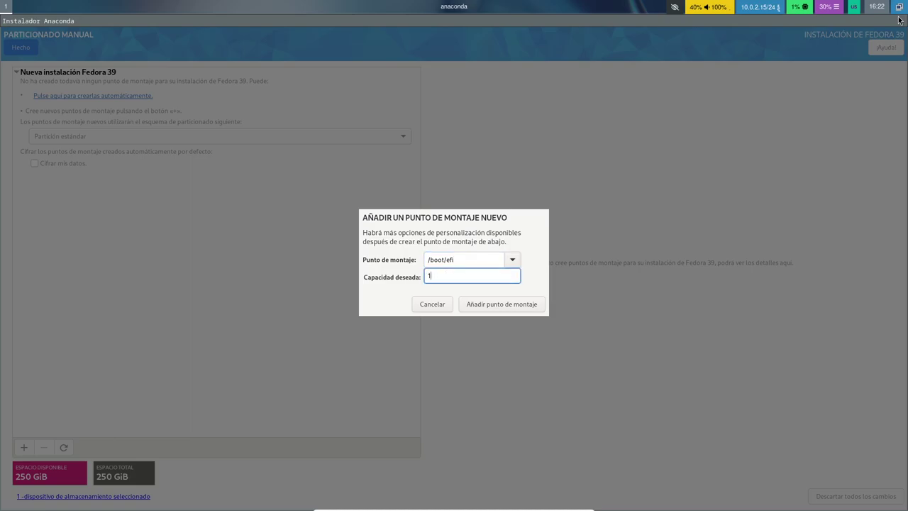
type("GiB")
key("Tab")
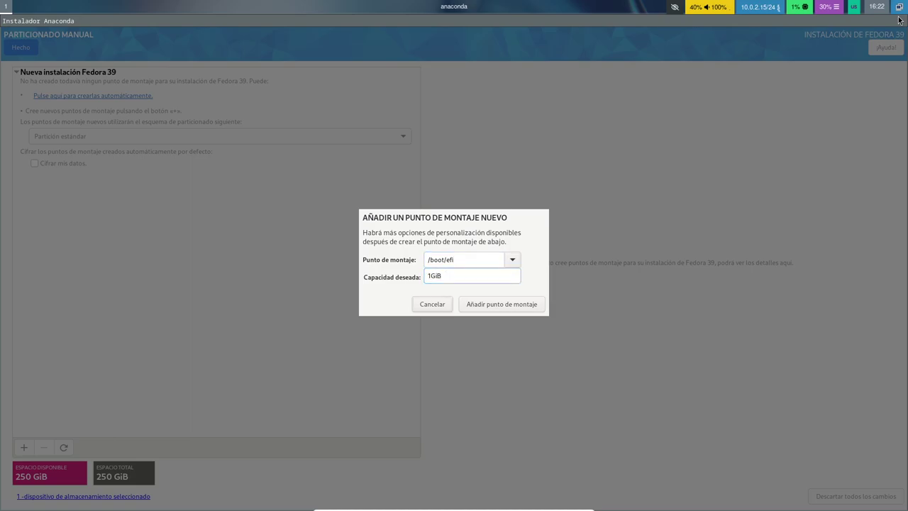
key("Tab")
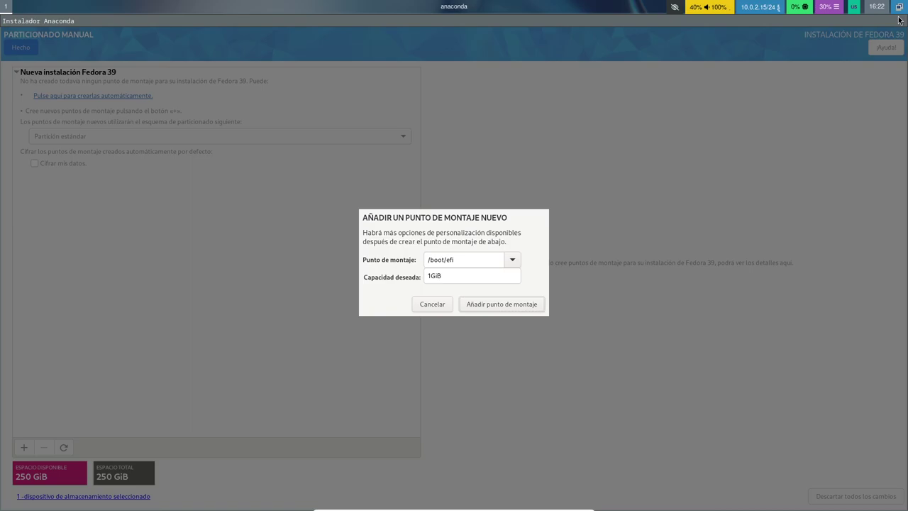
key("Return")
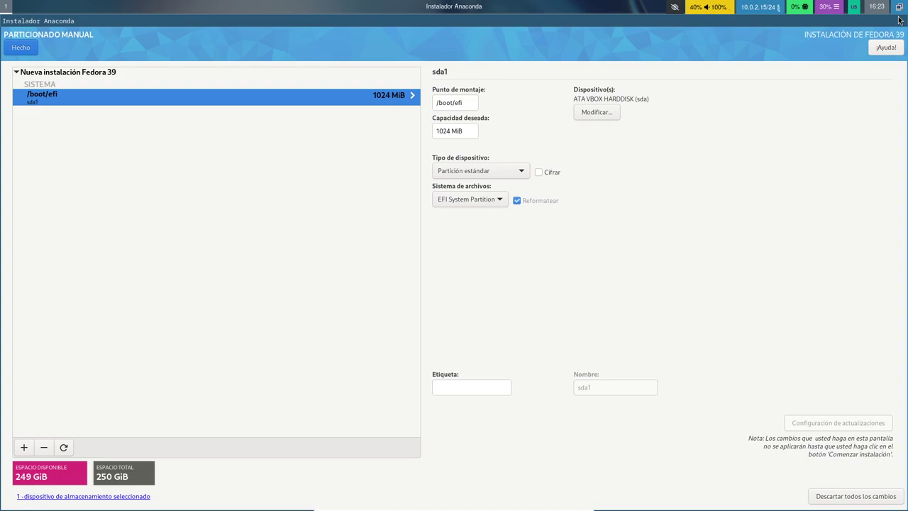
key("Tab")
key("Tab")
key("Tab")
key("Tab")
key("Tab")
key("Tab")
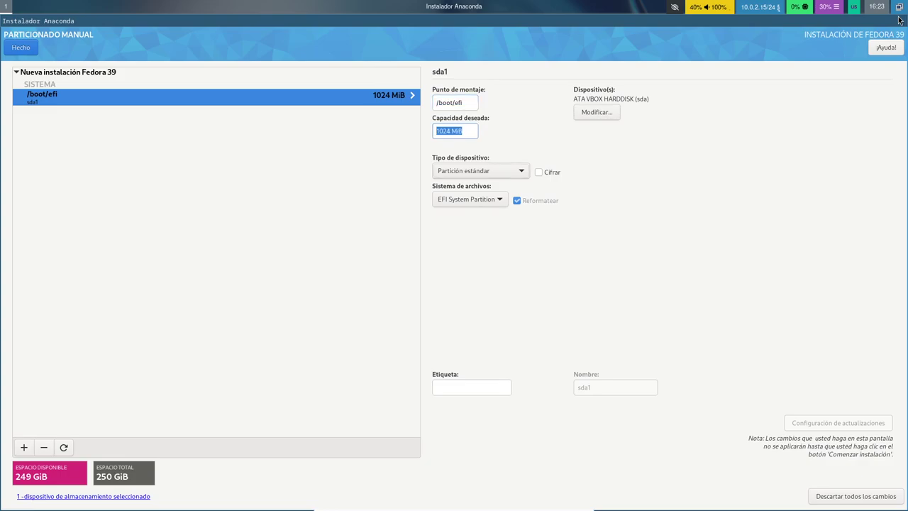
key("Tab")
key("Tab")
key("shift+Tab")
key("Tab")
key("Tab")
key("Tab")
key("Tab")
key("Tab")
key("Tab")
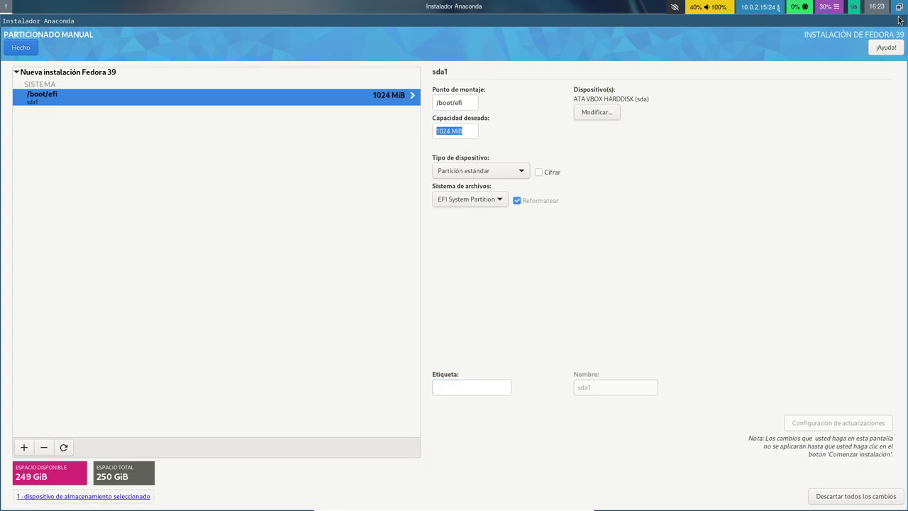
key("Tab")
Add a root (/) mount point with a desired capacity of 30GiB
key("ctrl+plus")
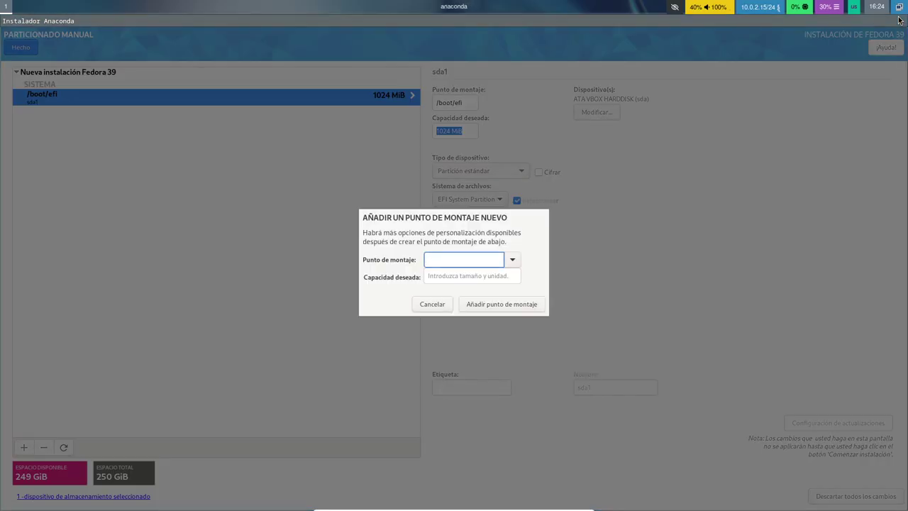
type("/bo")
key("BackSpace")
key("BackSpace")
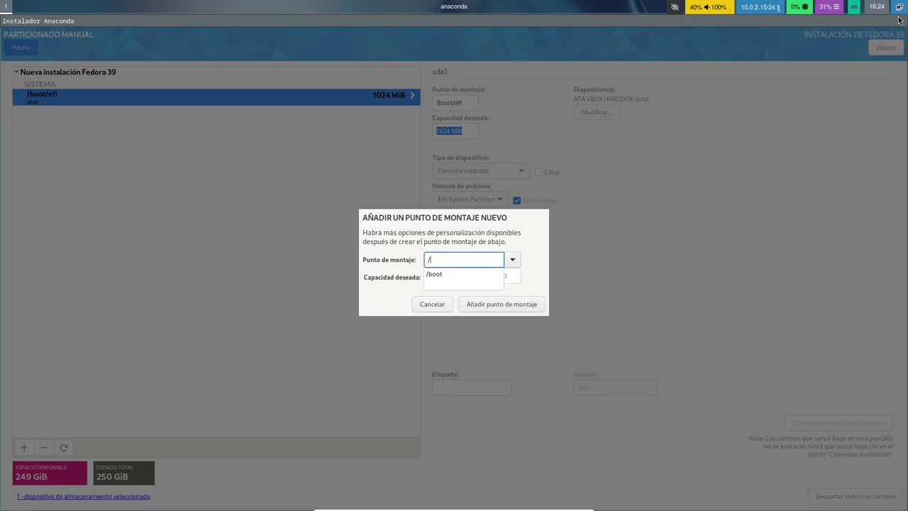
key("Tab")
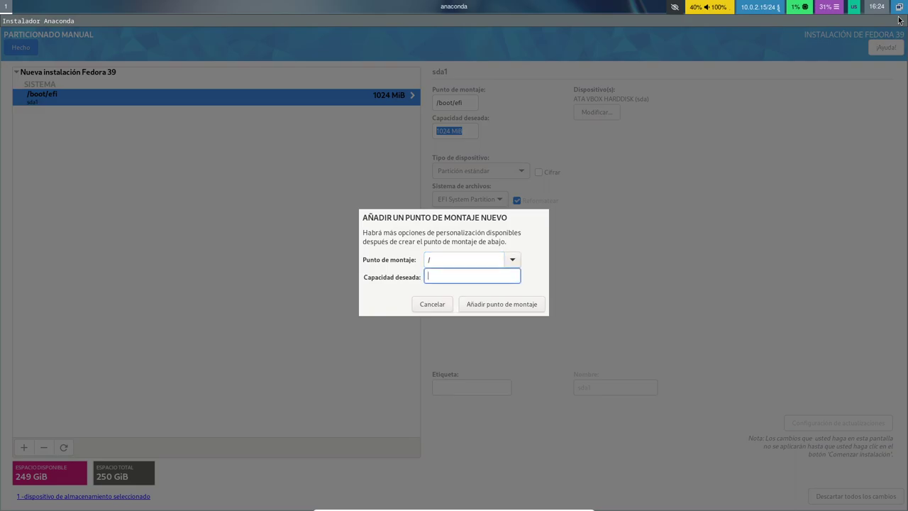
type("30GiB")
key("Tab")
key("Tab")
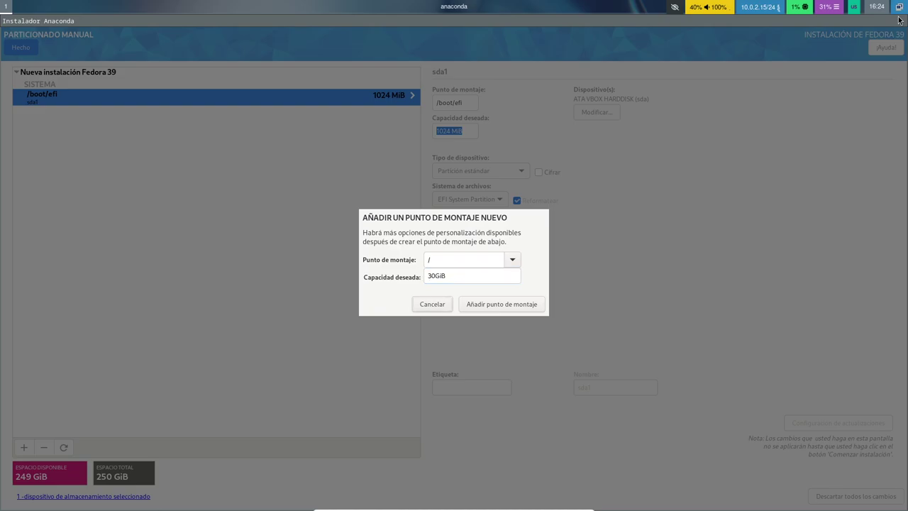
key("Return")
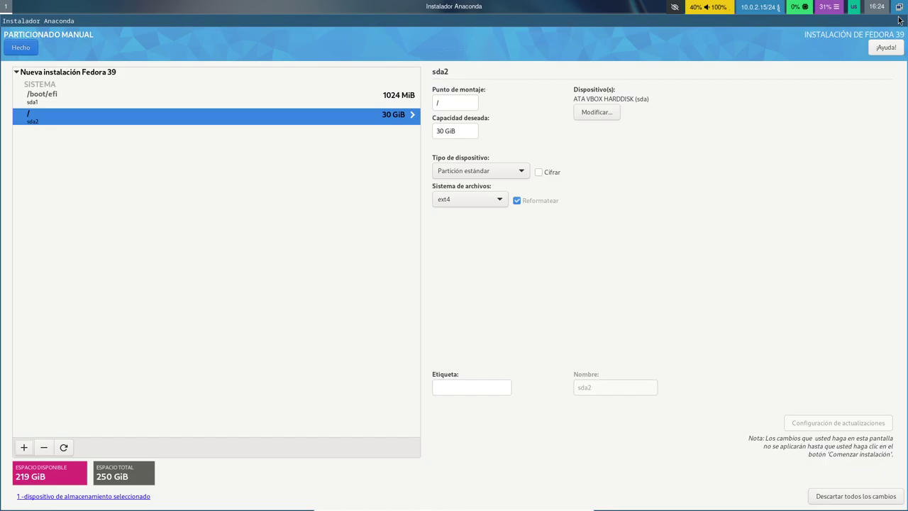
Add a /home mount point with capacity left empty so it uses all remaining space
key("plus")
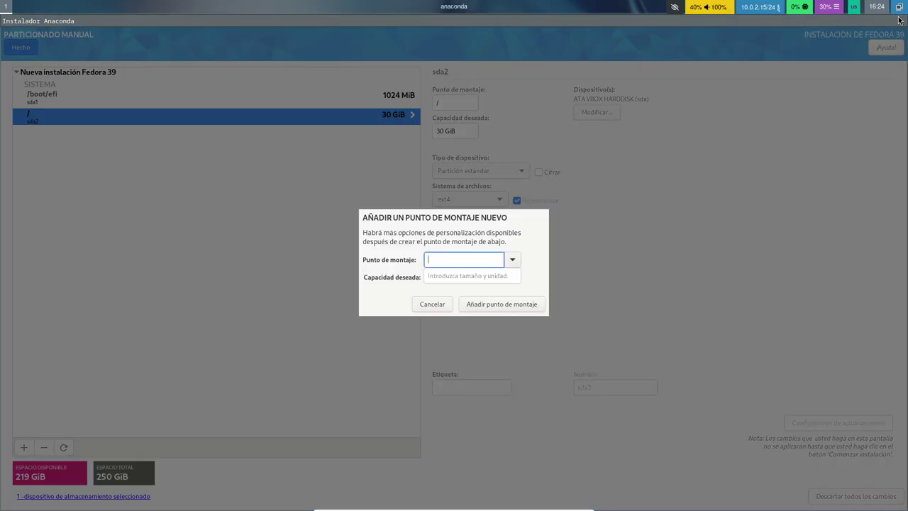
type("/")
key("Down")
key("Down")
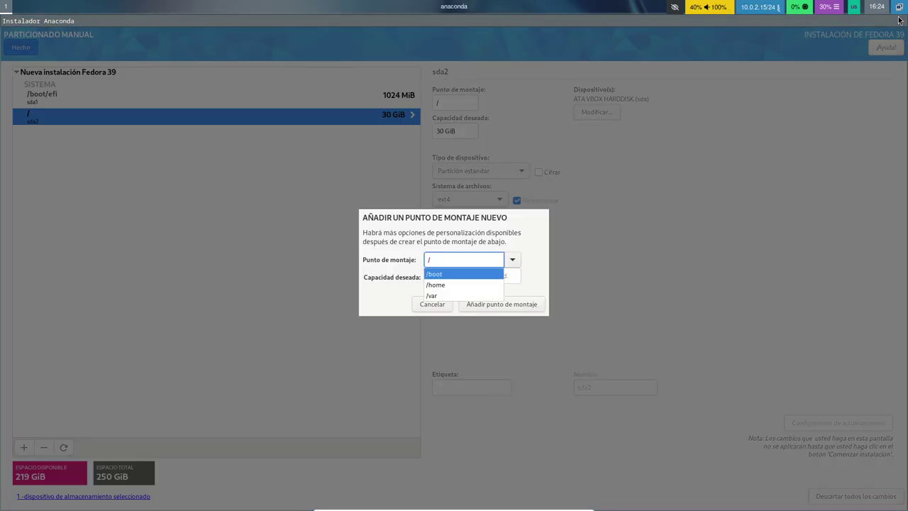
key("Return")
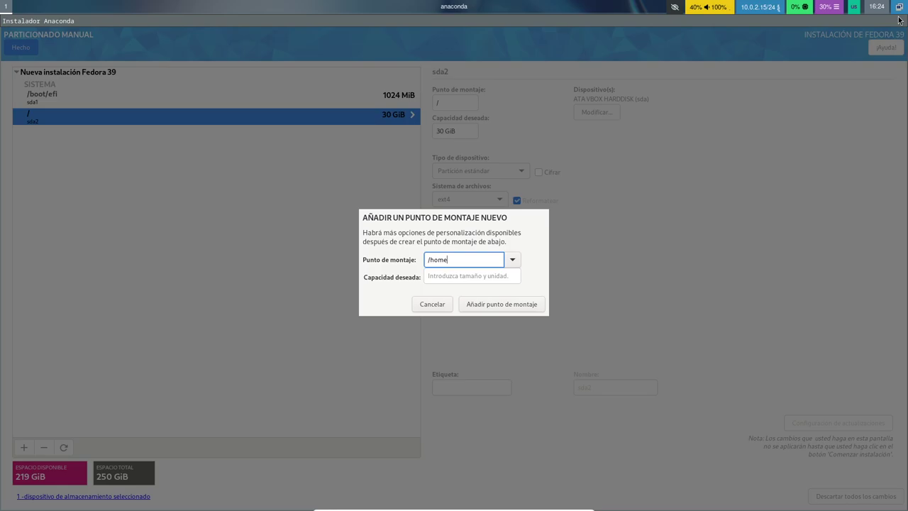
key("Tab")
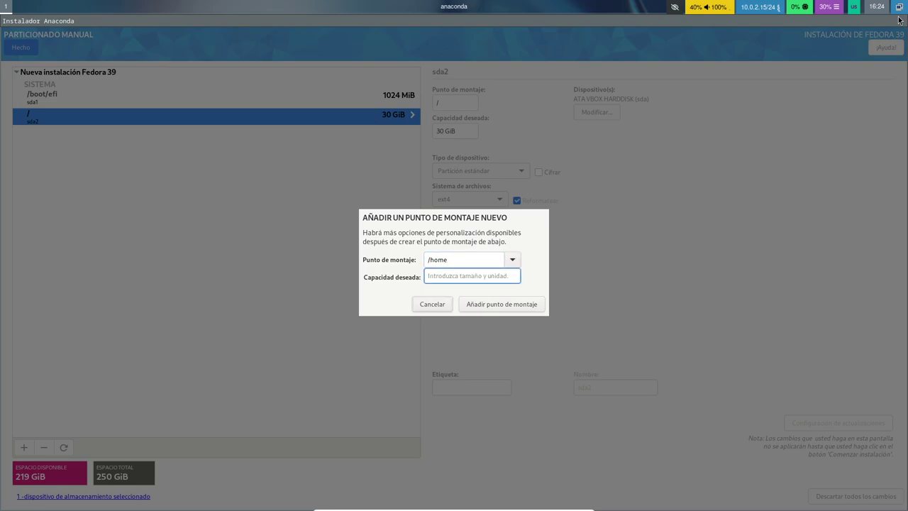
key("Return")
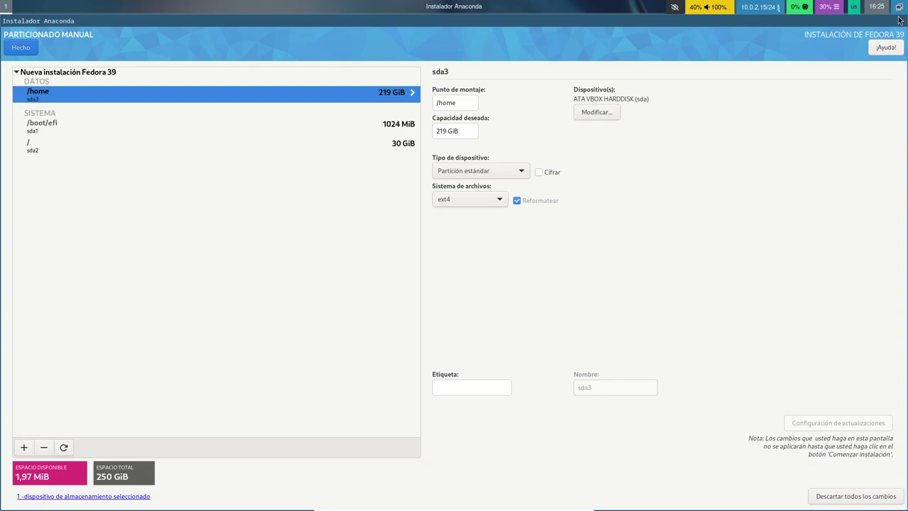
Accept the summary of partitioning changes and open the Creación de usuario section
key("alt+h")
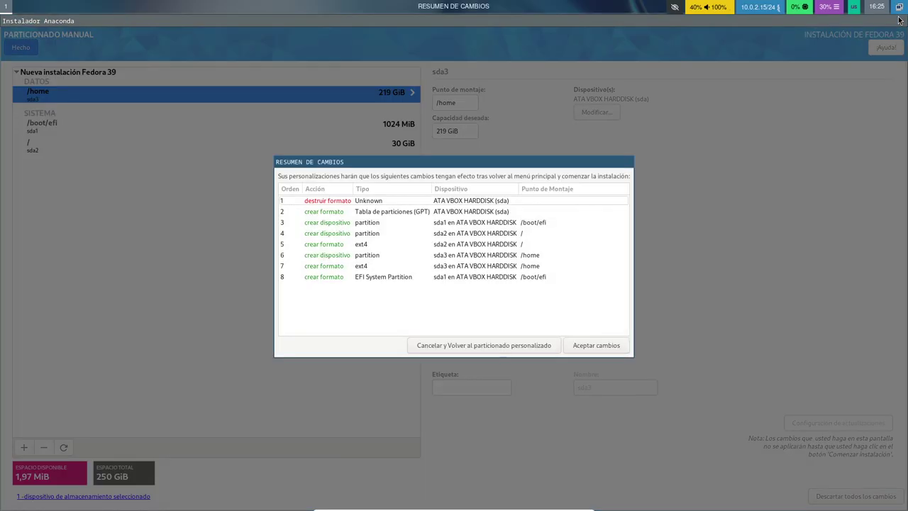
key("alt+a")
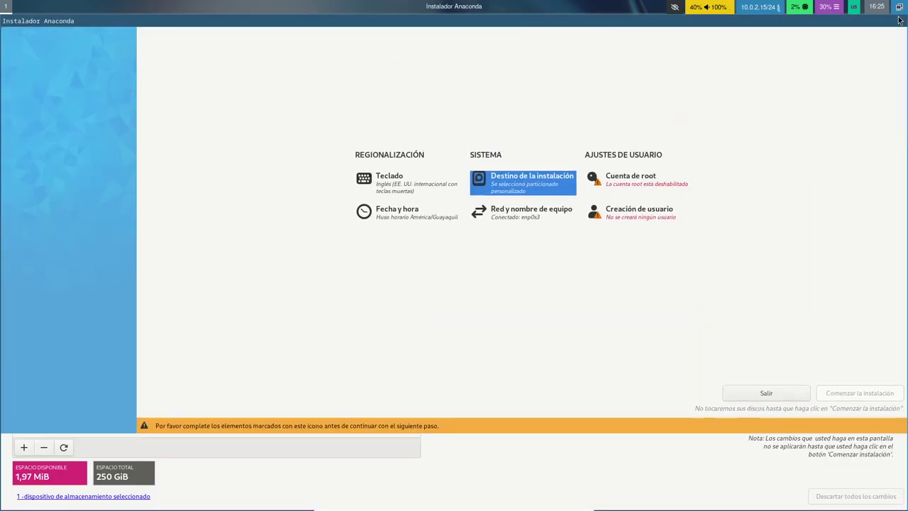
key("Down")
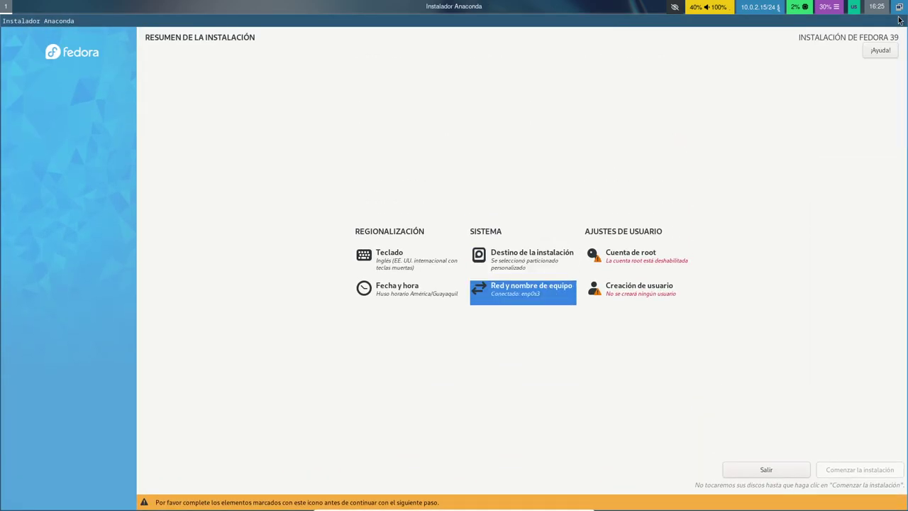
key("Right")
key("Return")
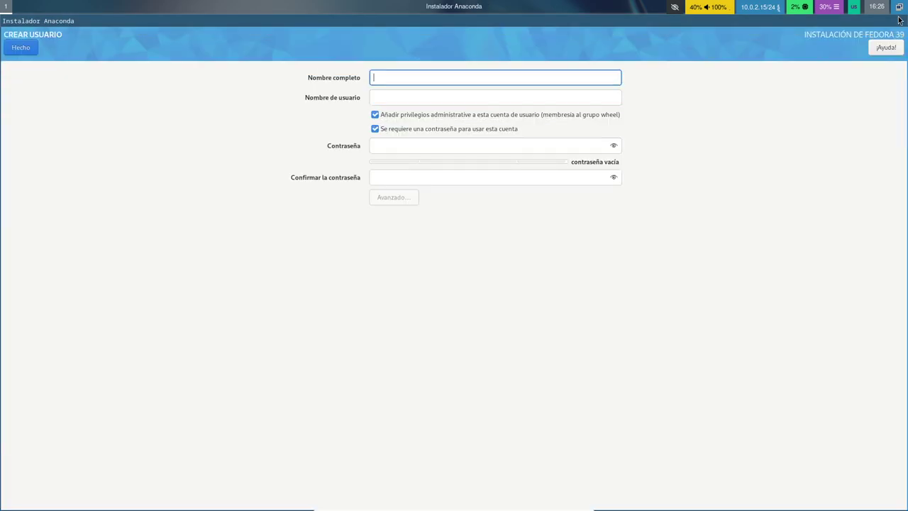
Enter the user's full name in Nombre completo, keeping the suggested username
type("lIBR")
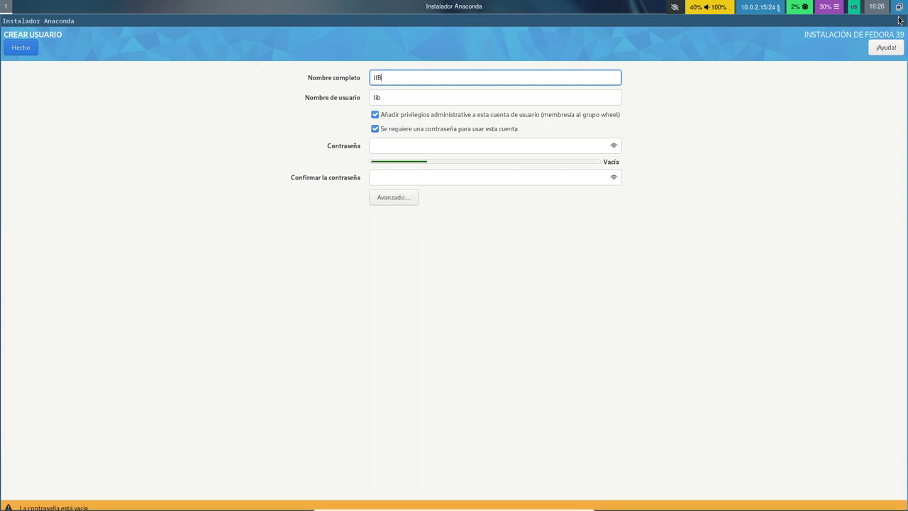
key("BackSpace")
key("BackSpace")
key("BackSpace")
key("BackSpace")
type("LibreByte")
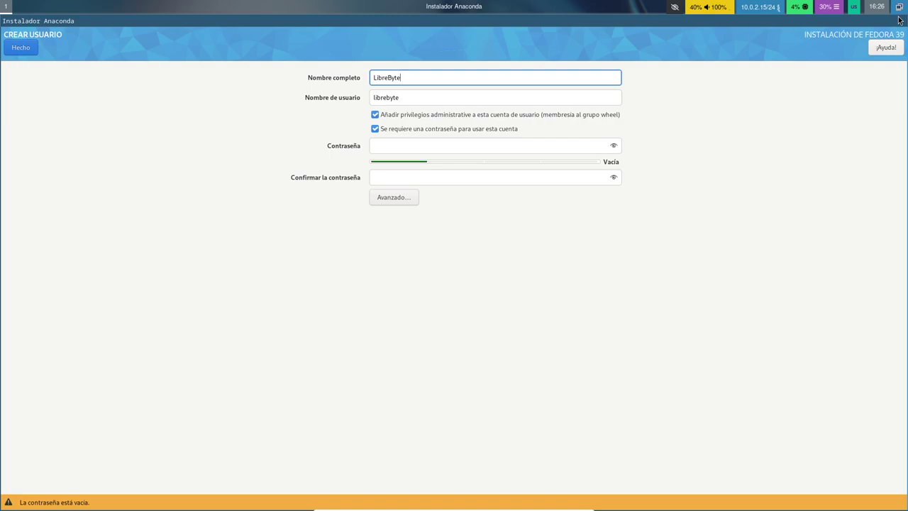
key("Tab")
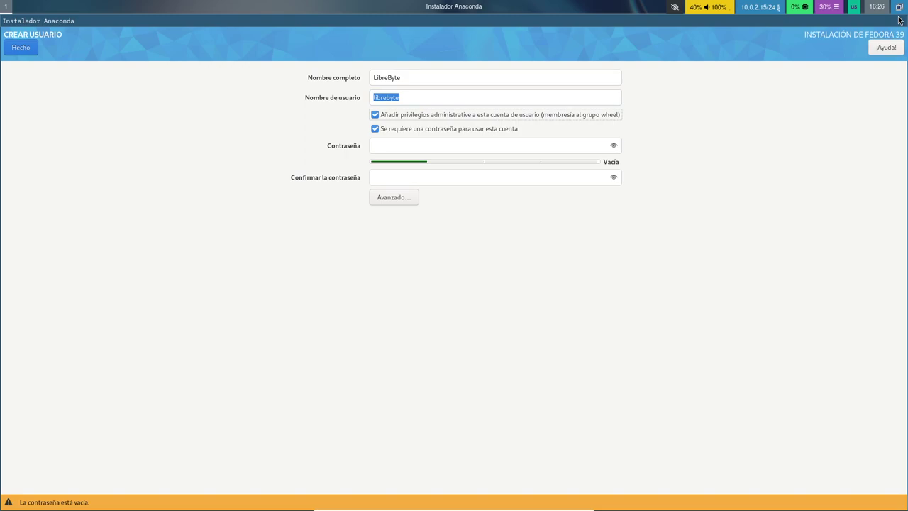
key("Tab")
key("Tab")
Enter and confirm the account password, accepting the weak-password warning
type("123")
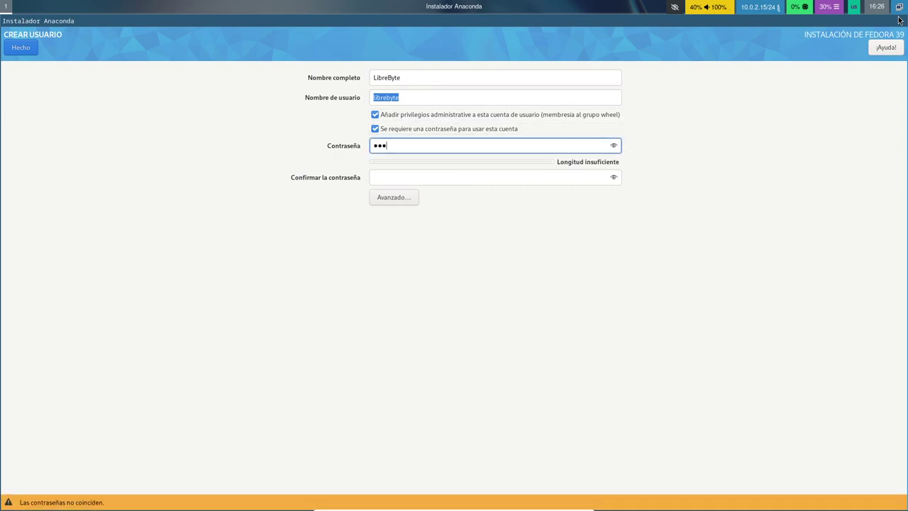
key("Tab")
type("123")
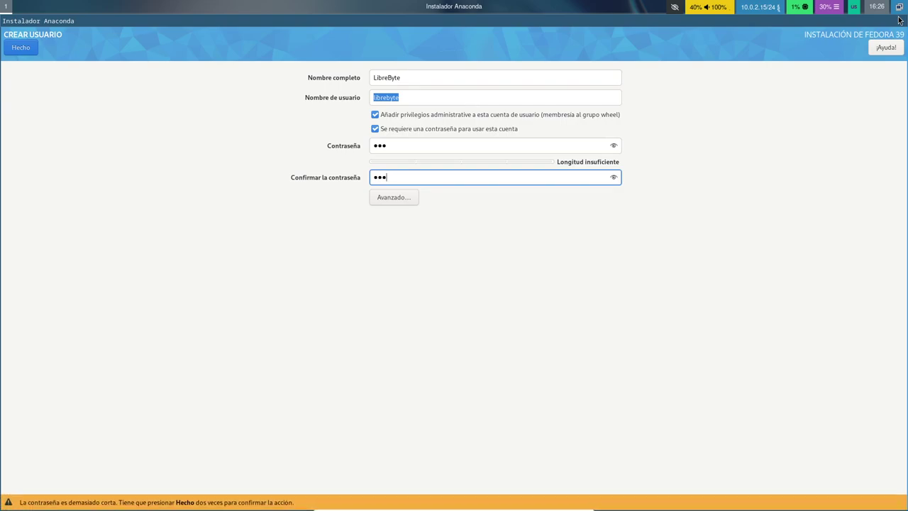
key("Return")
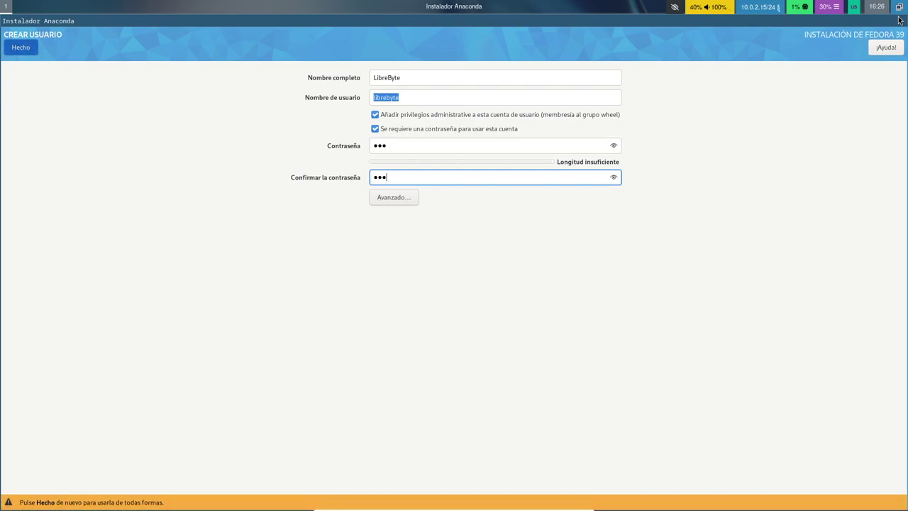
key("Return")
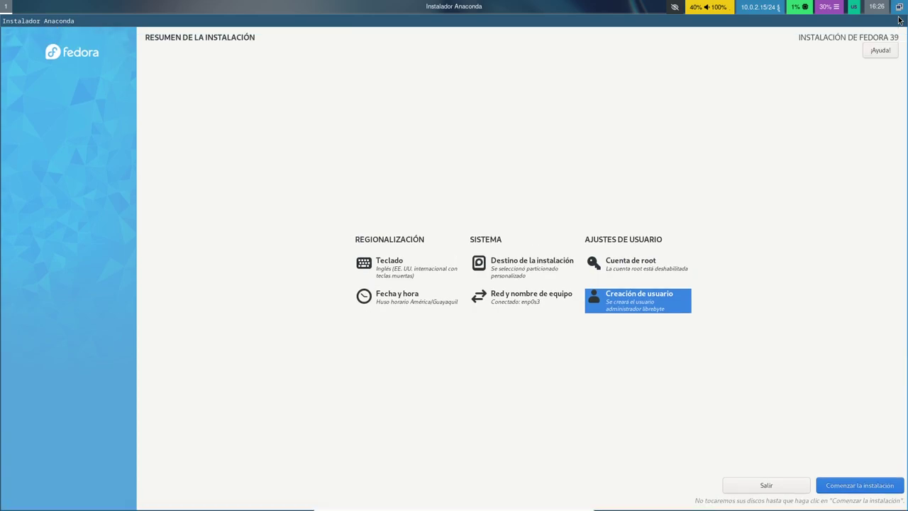
key("Return")
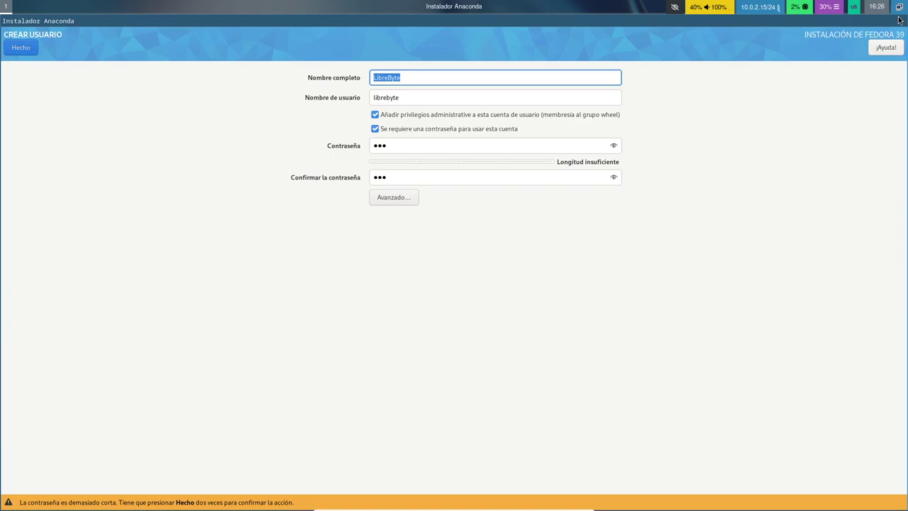
Confirm the user settings again and start the Fedora 39 installation with Comenzar la instalación
key("Return")
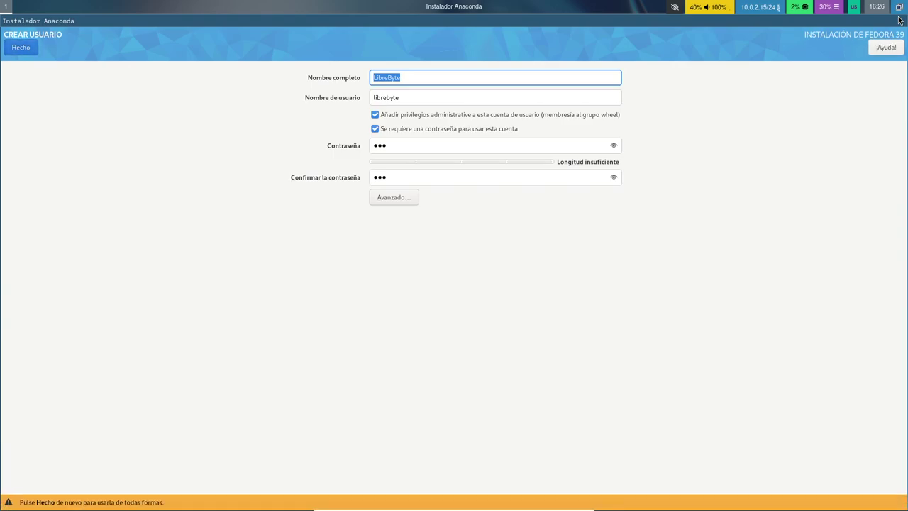
key("Return")
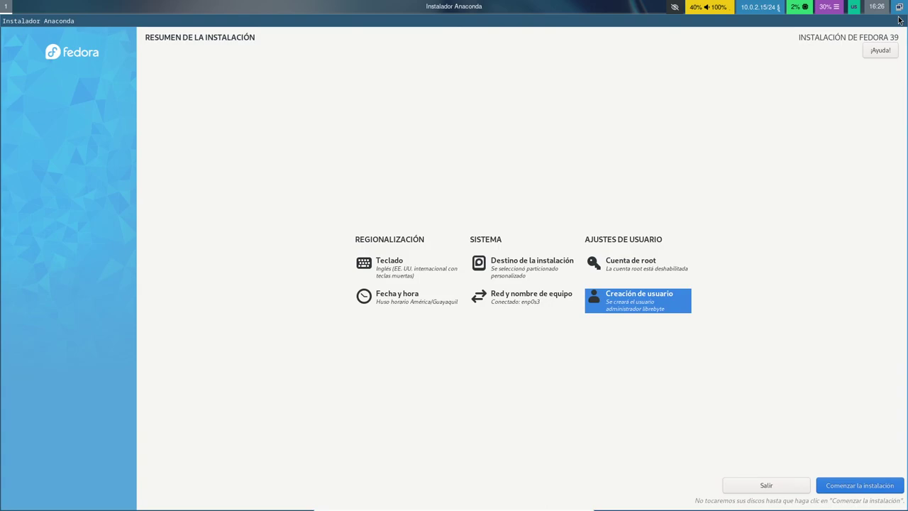
key("Up")
key("Tab")
key("Tab")
key("Tab")
key("Tab")
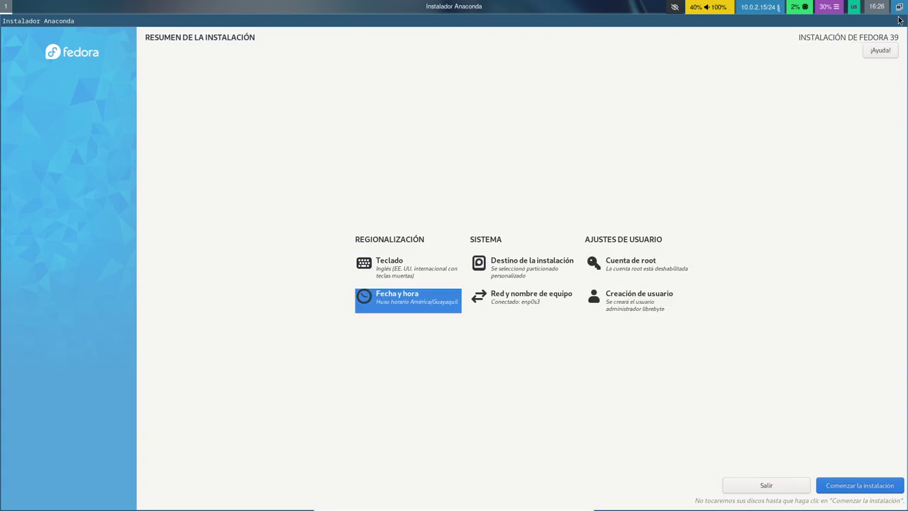
key("Tab")
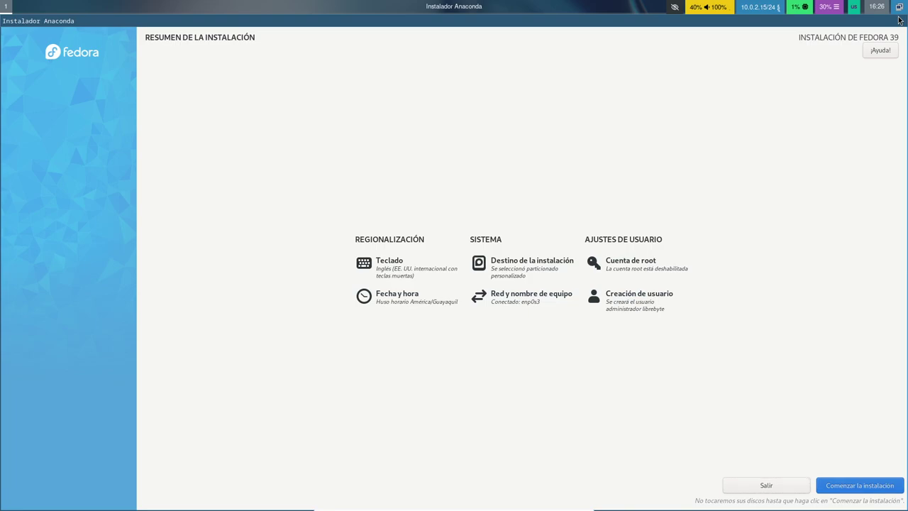
key("Return")
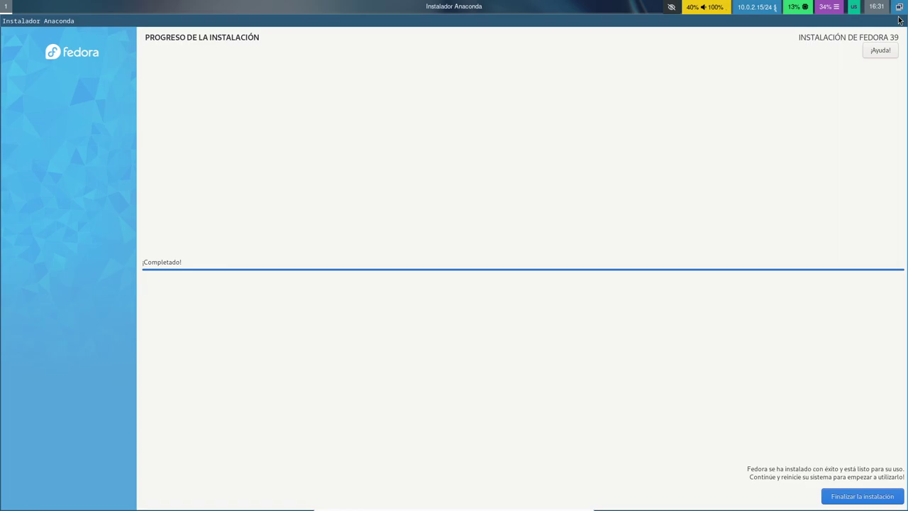
Wait for the installation to reach ¡Completado!, then reveal the installer's keyboard shortcuts
key("alt")
Close the installer with Finalizar la instalación and run reboot from the Rofi launcher
key("alt+f")
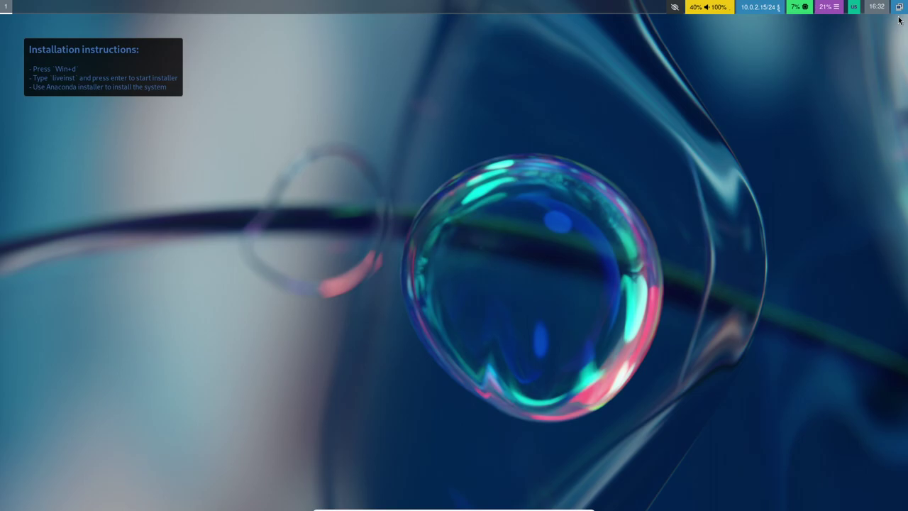
key("super+d")
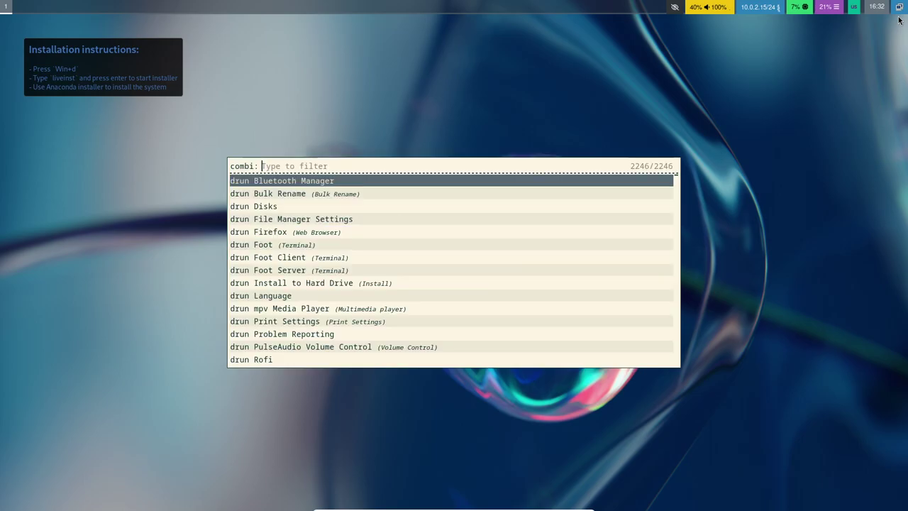
type("powe")
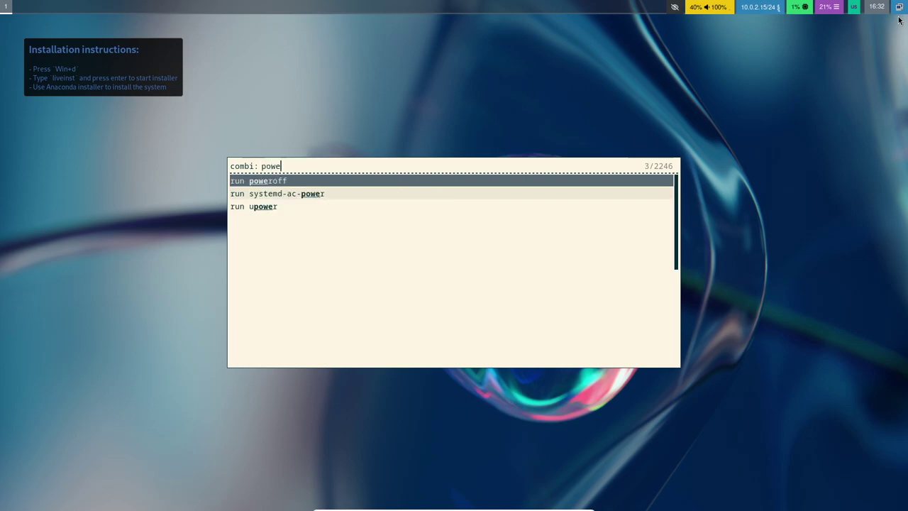
key("BackSpace")
key("BackSpace")
key("BackSpace")
key("BackSpace")
type("reboo")
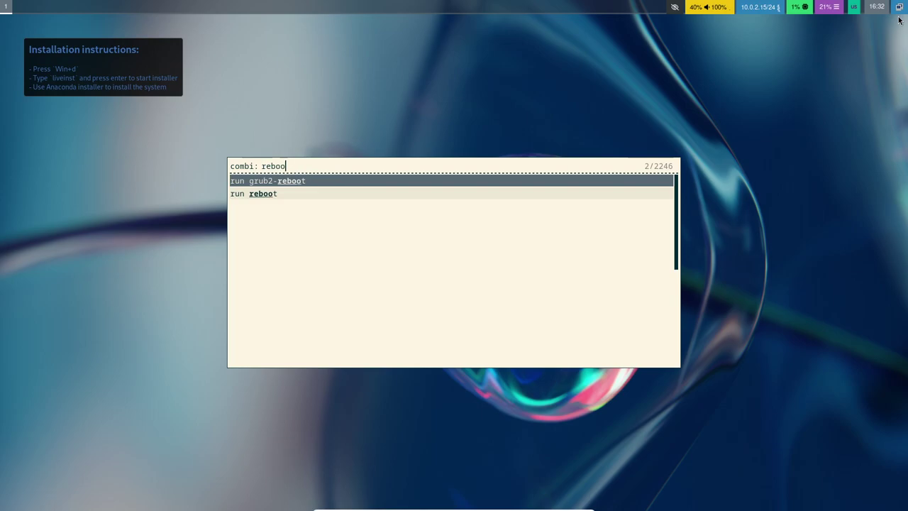
key("Down")
key("Return")
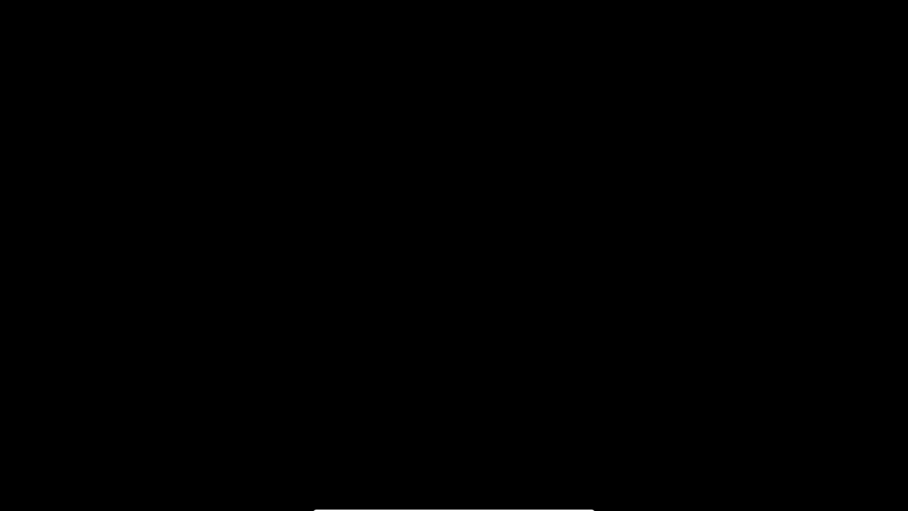